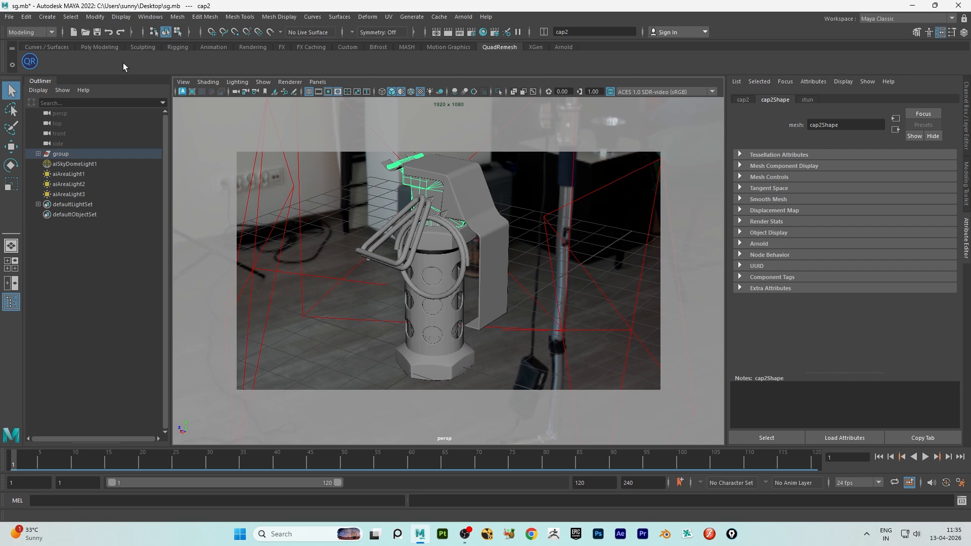
Open the Hypershade, clear its work area and graph only the stun material's input and output connections.
{"action": "left_click", "coordinate": [471, 32]}
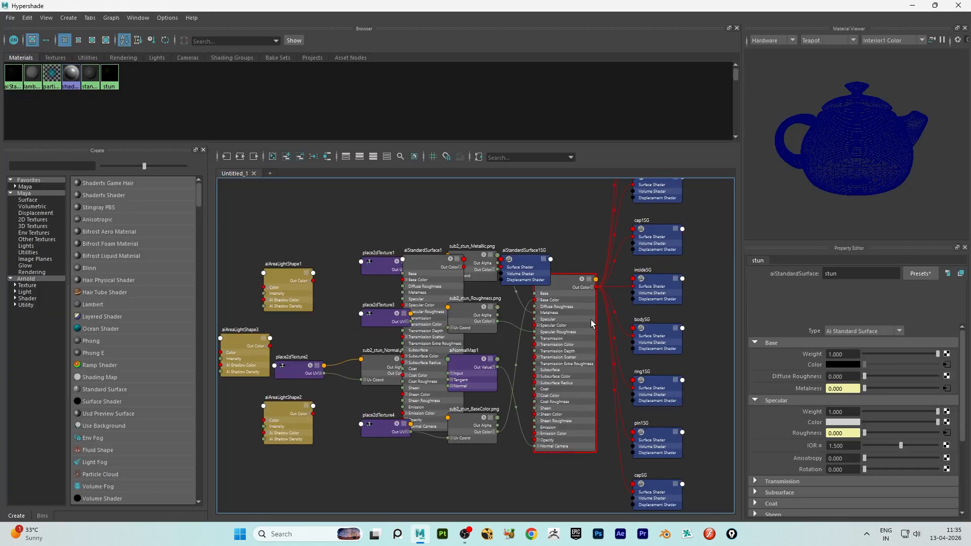
{"action": "left_click", "coordinate": [203, 149]}
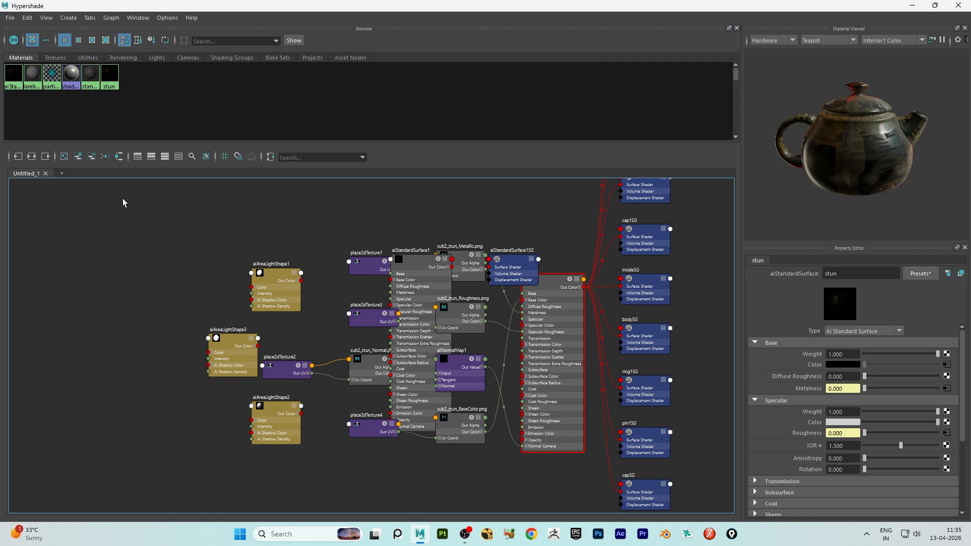
{"action": "left_click", "coordinate": [63, 157]}
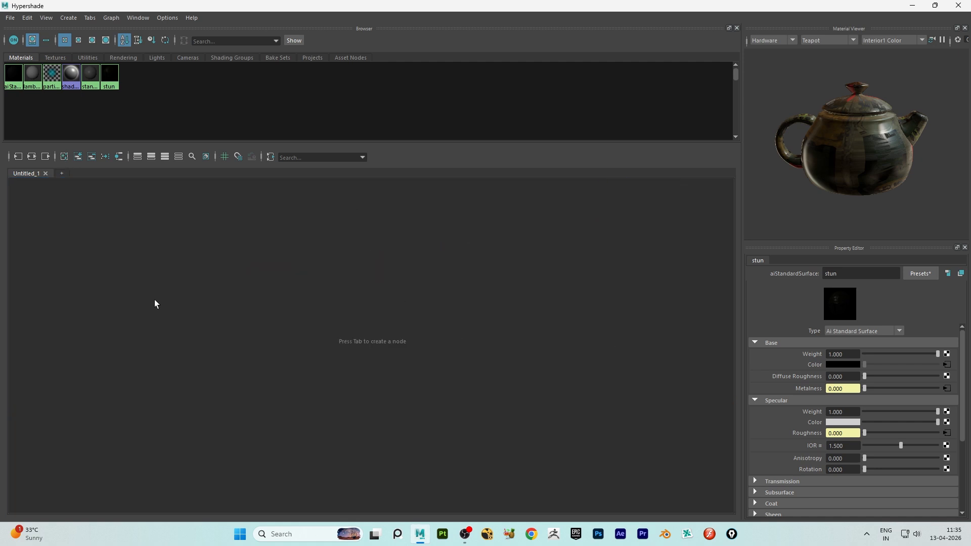
{"action": "left_click", "coordinate": [119, 157]}
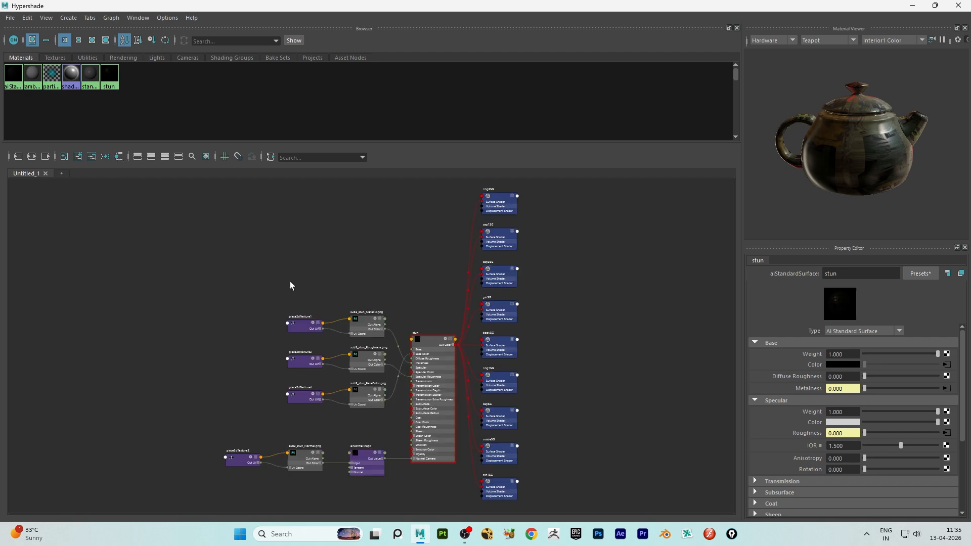
{"action": "scroll", "coordinate": [431, 366], "scroll_direction": "up", "scroll_amount": 3}
{"action": "scroll", "coordinate": [416, 311], "scroll_direction": "down", "scroll_amount": 5}
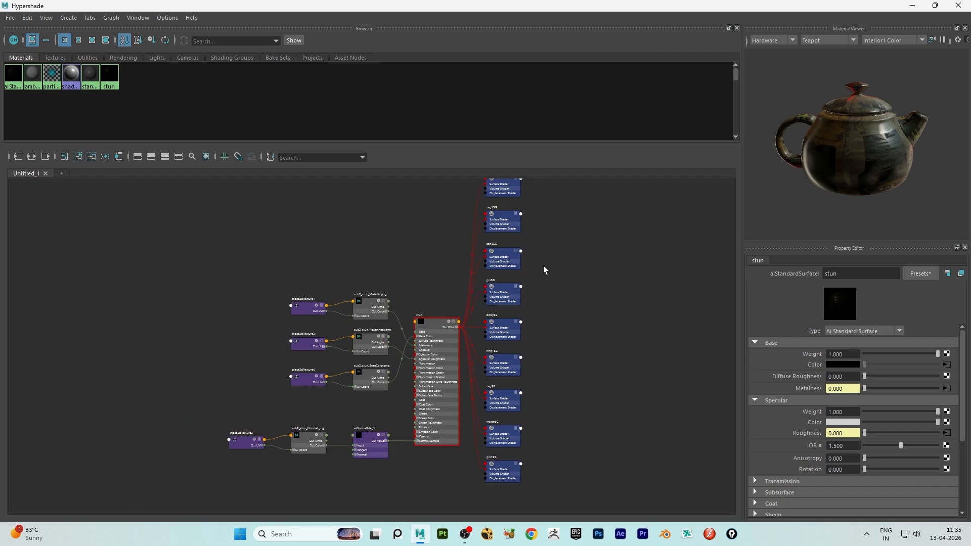
Examine the texture nodes connected to the stun material and its outputs to the shading groups.
{"action": "left_click", "coordinate": [912, 6]}
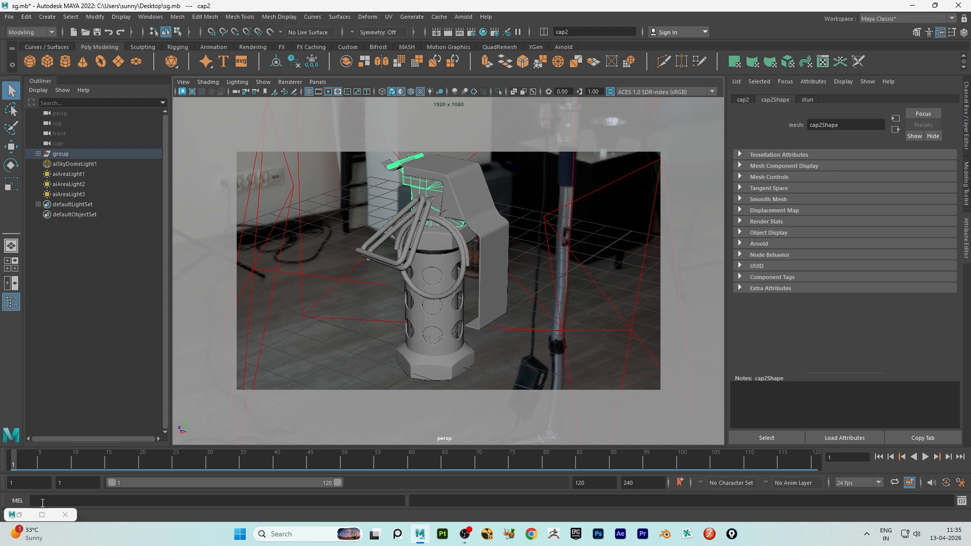
{"action": "left_click", "coordinate": [19, 514]}
{"action": "scroll", "coordinate": [415, 329], "scroll_direction": "up", "scroll_amount": 5}
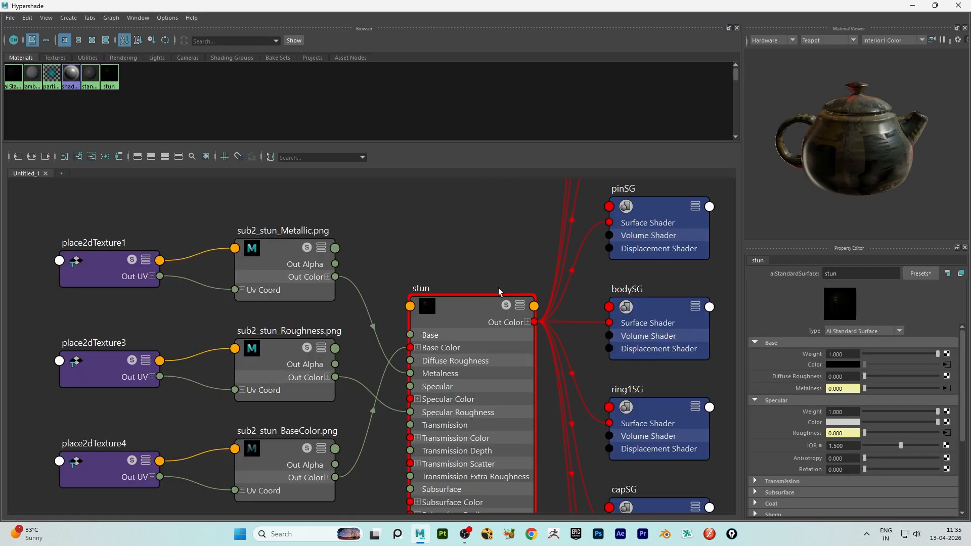
{"action": "scroll", "coordinate": [490, 290], "scroll_direction": "down", "scroll_amount": 5}
{"action": "scroll", "coordinate": [445, 370], "scroll_direction": "up", "scroll_amount": 4}
{"action": "scroll", "coordinate": [456, 298], "scroll_direction": "down", "scroll_amount": 4}
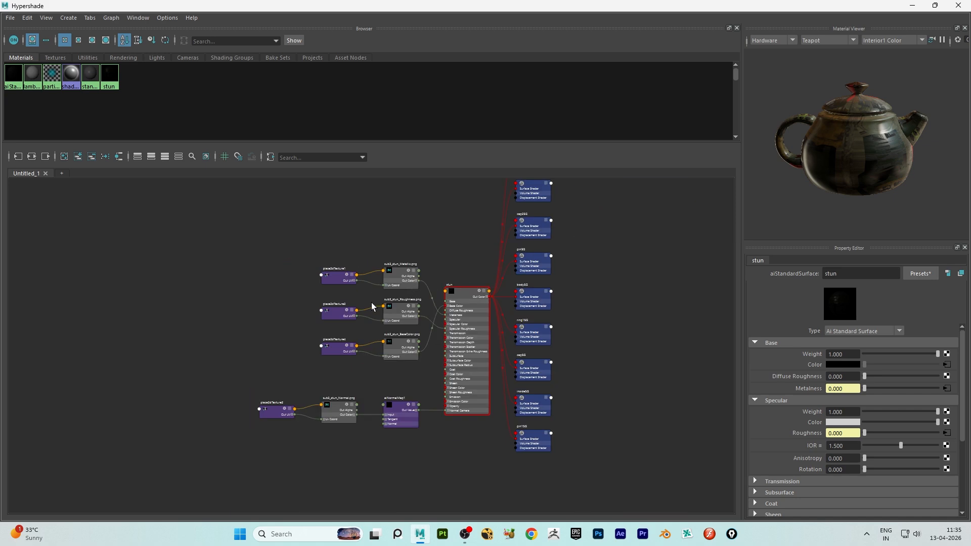
{"action": "scroll", "coordinate": [399, 293], "scroll_direction": "up", "scroll_amount": 4}
{"action": "scroll", "coordinate": [464, 266], "scroll_direction": "down", "scroll_amount": 4}
{"action": "scroll", "coordinate": [438, 287], "scroll_direction": "up", "scroll_amount": 4}
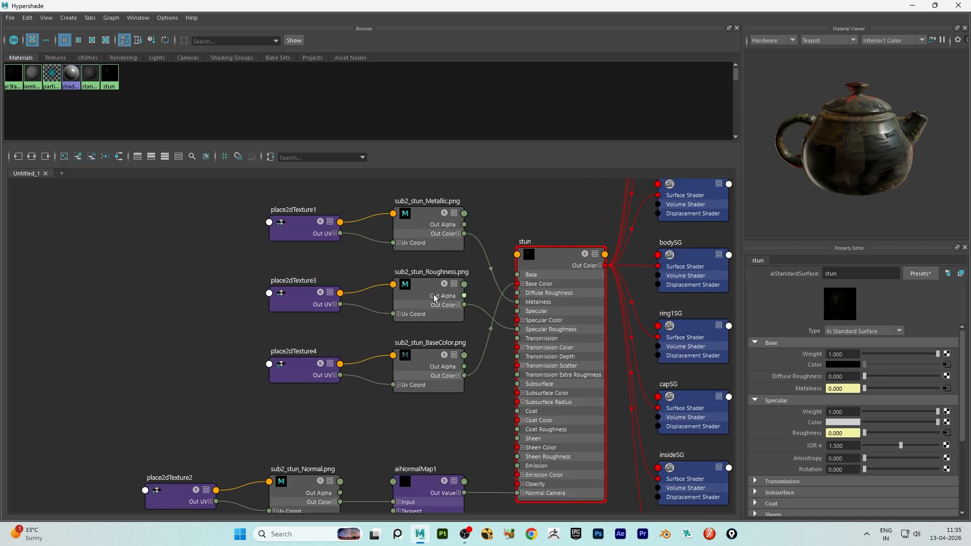
Rearrange the texture nodes so the BaseColor branch sits above the Metallic and Roughness branches, clear of the stun material.
{"action": "left_click_drag", "start_coordinate": [294, 344], "coordinate": [338, 210]}
{"action": "scroll", "coordinate": [417, 396], "scroll_direction": "down", "scroll_amount": 2}
{"action": "left_click_drag", "start_coordinate": [324, 369], "coordinate": [391, 339]}
{"action": "left_click", "coordinate": [470, 336]}
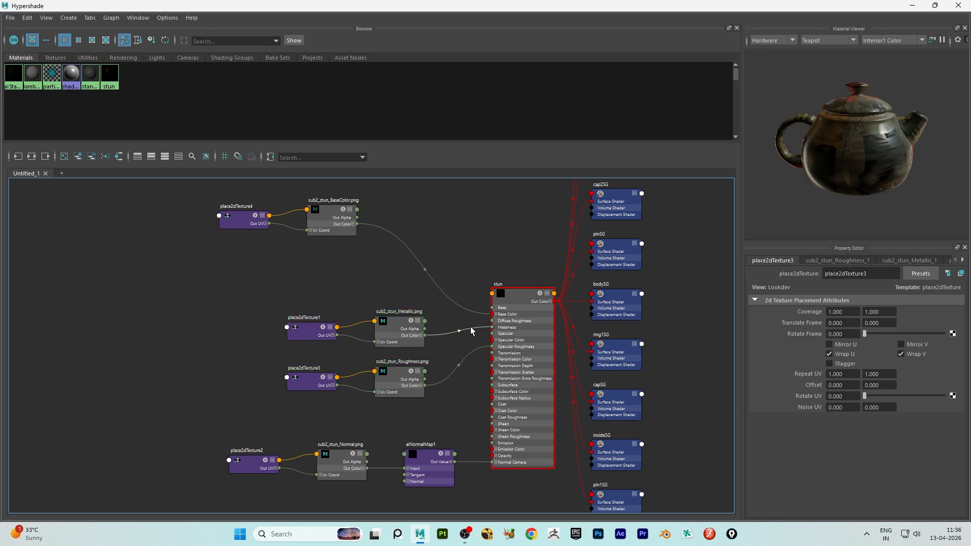
Try deleting the four place2dTexture nodes with area selections and undo the deletion.
{"action": "scroll", "coordinate": [471, 336], "scroll_direction": "up", "scroll_amount": 3}
{"action": "scroll", "coordinate": [352, 342], "scroll_direction": "down", "scroll_amount": 5}
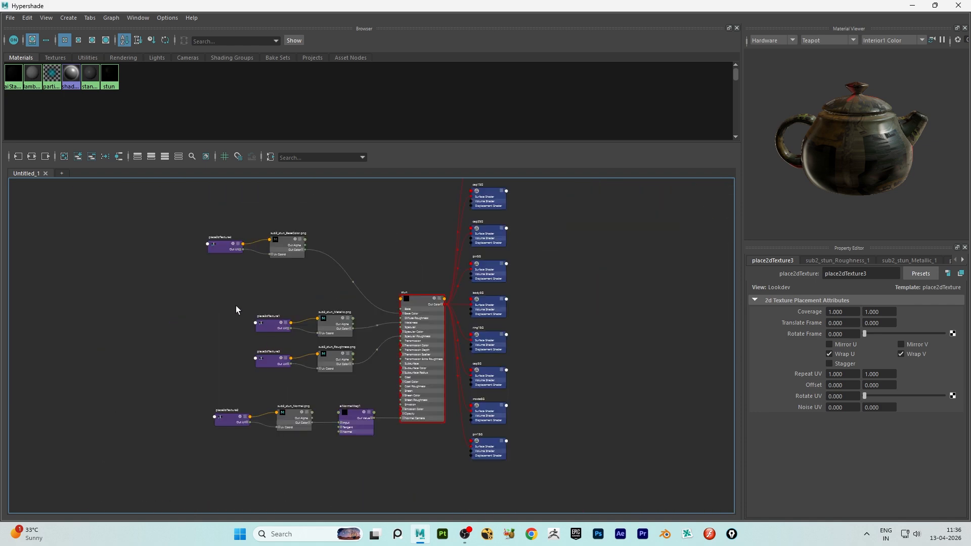
{"action": "left_click_drag", "start_coordinate": [182, 226], "coordinate": [260, 368]}
{"action": "scroll", "coordinate": [235, 393], "scroll_direction": "up", "scroll_amount": 2}
{"action": "left_click_drag", "start_coordinate": [203, 397], "coordinate": [240, 444]}
{"action": "key", "text": "Delete"}
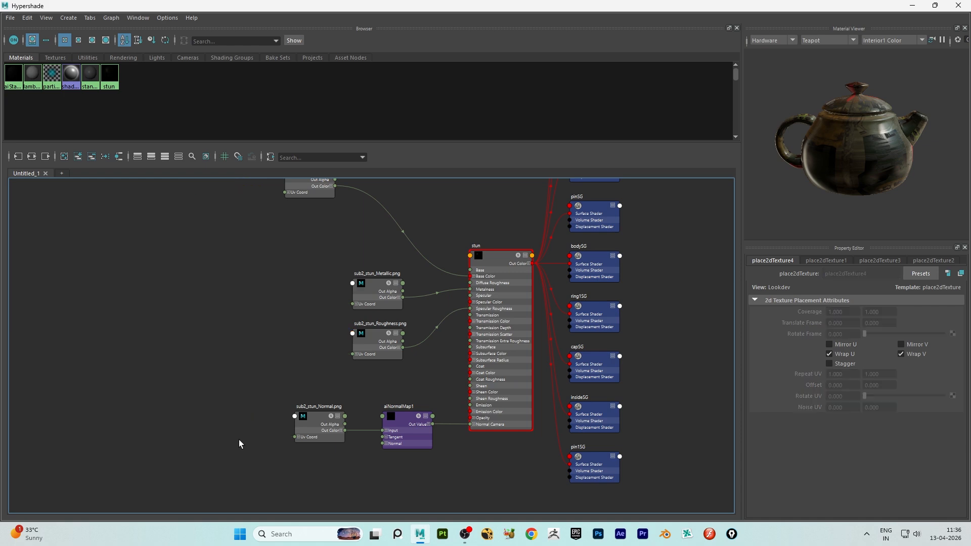
{"action": "scroll", "coordinate": [373, 306], "scroll_direction": "down", "scroll_amount": 4}
{"action": "scroll", "coordinate": [312, 314], "scroll_direction": "up", "scroll_amount": 7}
{"action": "scroll", "coordinate": [437, 269], "scroll_direction": "down", "scroll_amount": 2}
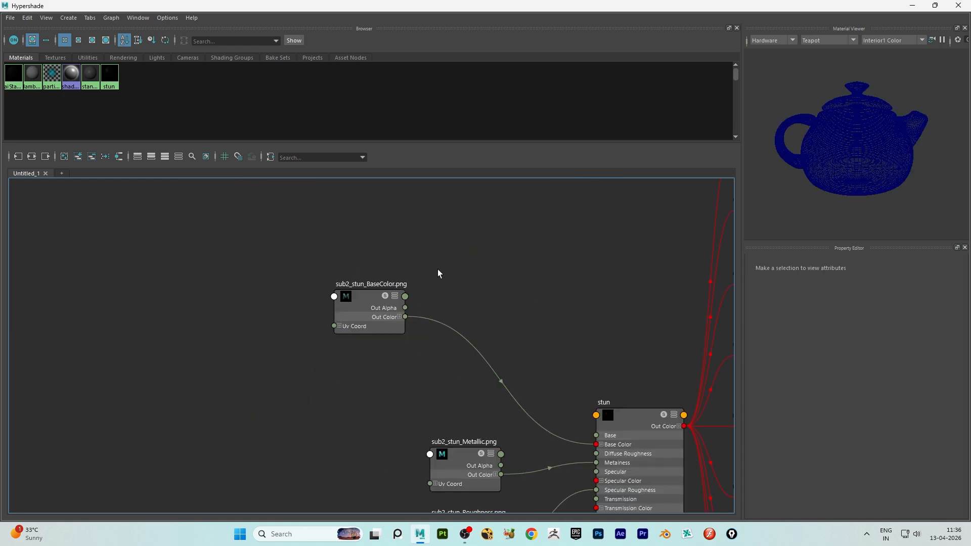
{"action": "key", "text": "ctrl+z"}
{"action": "left_click", "coordinate": [333, 352]}
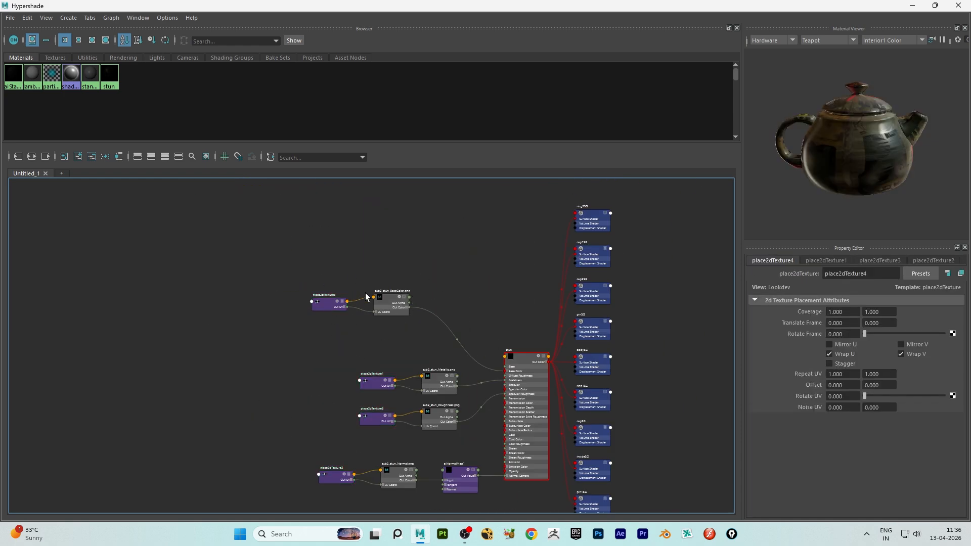
Delete the place2dTexture nodes feeding the BaseColor, Metallic, Roughness and Normal textures.
{"action": "scroll", "coordinate": [338, 333], "scroll_direction": "up", "scroll_amount": 5}
{"action": "left_click", "coordinate": [311, 247]}
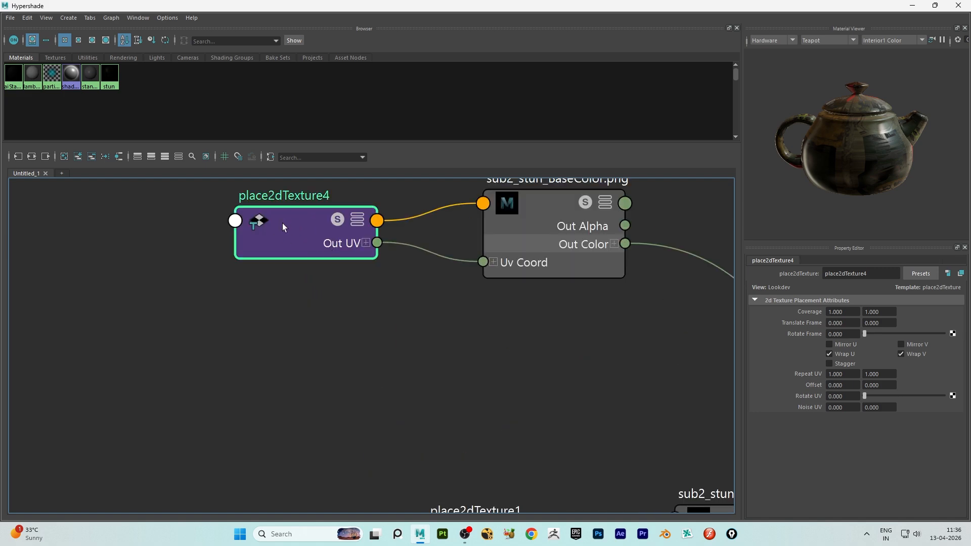
{"action": "scroll", "coordinate": [345, 223], "scroll_direction": "down", "scroll_amount": 8}
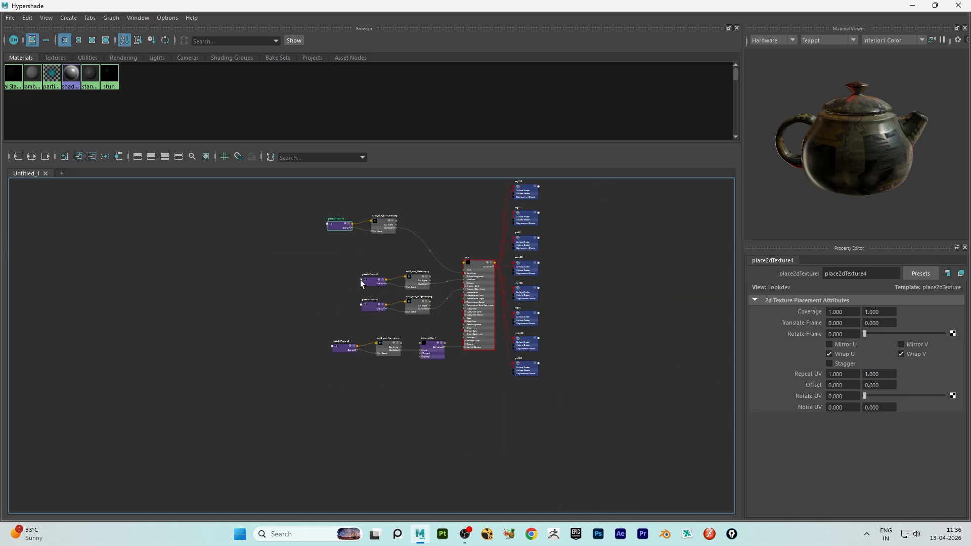
{"action": "scroll", "coordinate": [350, 291], "scroll_direction": "up", "scroll_amount": 5}
{"action": "left_click", "coordinate": [384, 284], "text": "shift"}
{"action": "left_click", "coordinate": [396, 354], "text": "shift"}
{"action": "left_click", "coordinate": [310, 472], "text": "shift"}
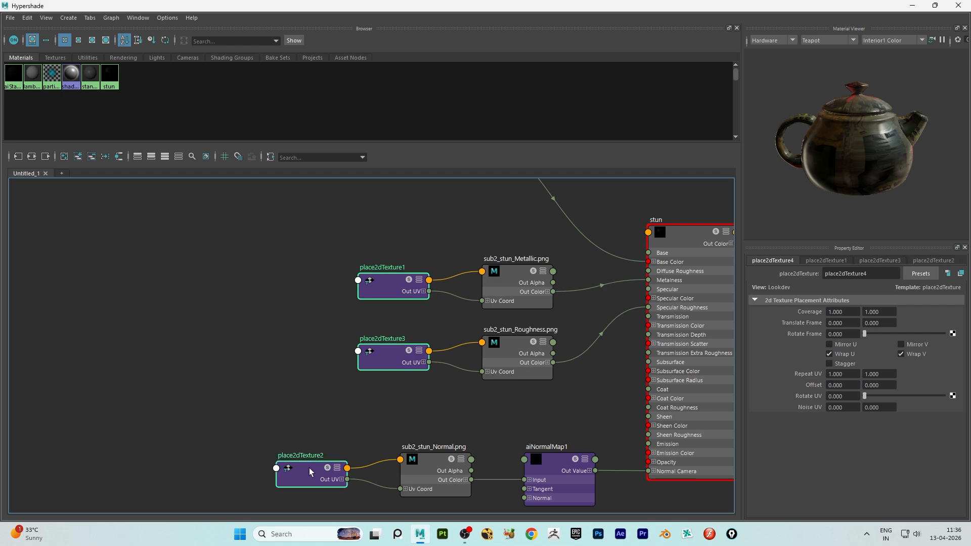
{"action": "key", "text": "Delete"}
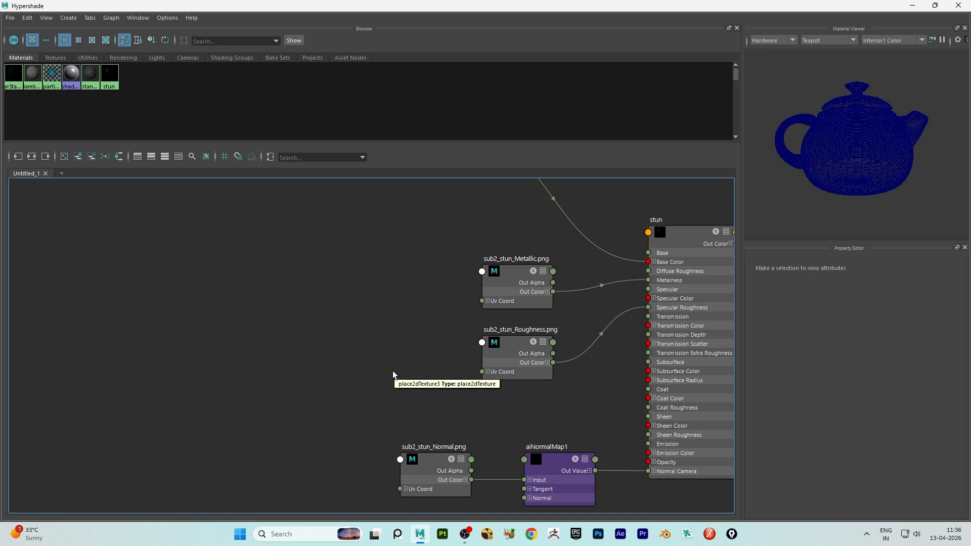
Move the sub2_stun_BaseColor.png node further away from the stun material to free space between them.
{"action": "scroll", "coordinate": [394, 374], "scroll_direction": "down", "scroll_amount": 5}
{"action": "scroll", "coordinate": [396, 281], "scroll_direction": "up", "scroll_amount": 5}
{"action": "scroll", "coordinate": [429, 311], "scroll_direction": "up", "scroll_amount": 4}
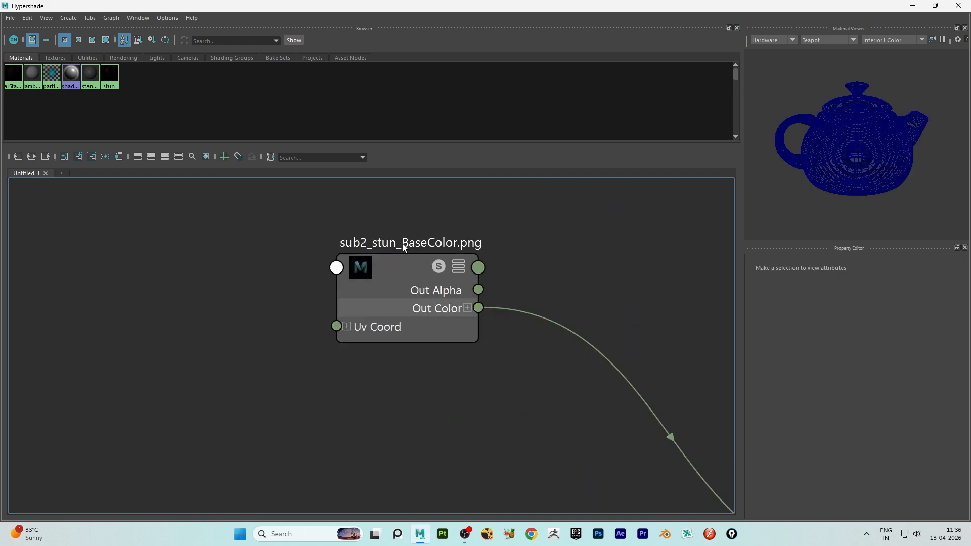
{"action": "scroll", "coordinate": [402, 245], "scroll_direction": "down", "scroll_amount": 4}
{"action": "left_click_drag", "start_coordinate": [407, 272], "coordinate": [400, 268]}
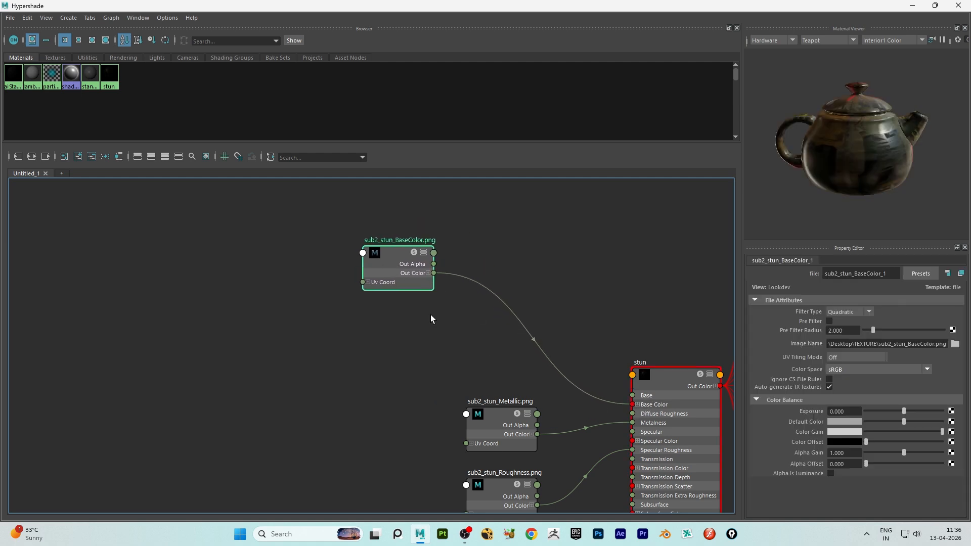
{"action": "left_click_drag", "start_coordinate": [386, 265], "coordinate": [345, 278]}
Create an aiLayerRgba node and place it above the stun material, beside the BaseColor texture.
{"action": "left_click", "coordinate": [478, 253]}
{"action": "key", "text": "Tab"}
{"action": "type", "text": "ai"}
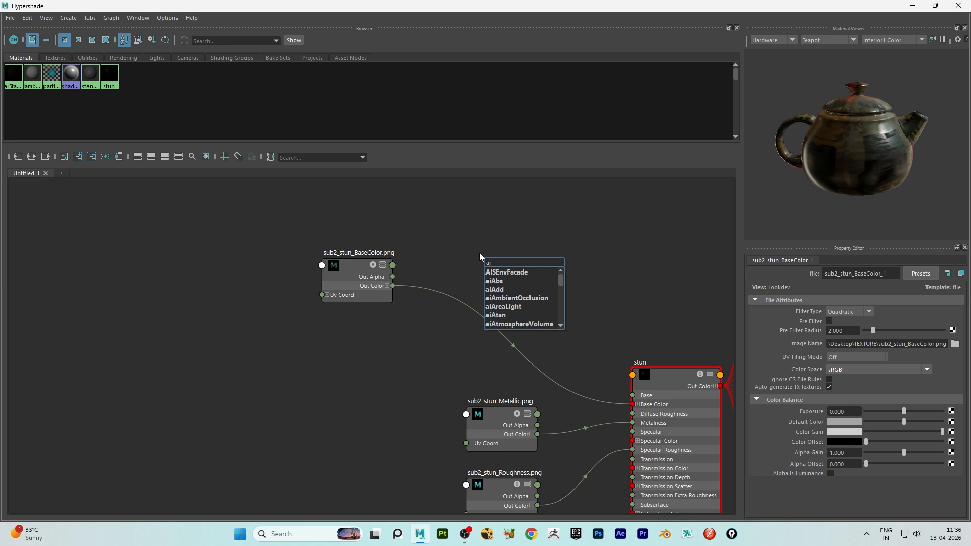
{"action": "type", "text": "la"}
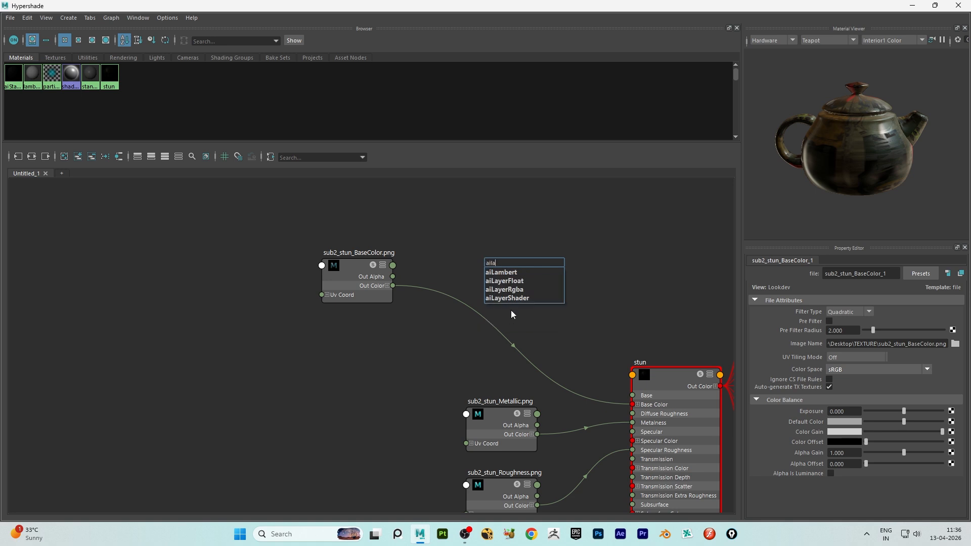
{"action": "left_click", "coordinate": [504, 290]}
{"action": "left_click_drag", "start_coordinate": [515, 273], "coordinate": [570, 223]}
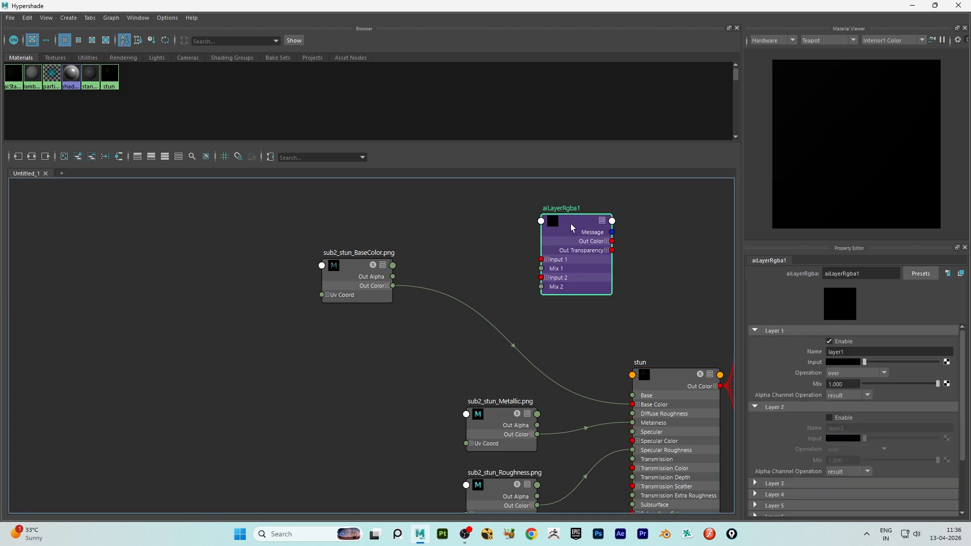
Create an aiWireframe node and place it below the BaseColor texture node.
{"action": "scroll", "coordinate": [565, 272], "scroll_direction": "up", "scroll_amount": 4}
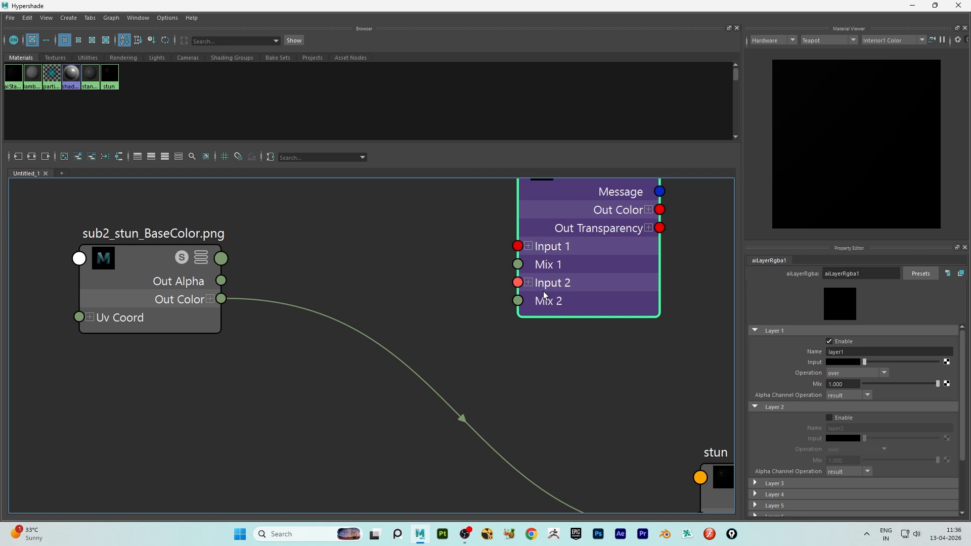
{"action": "left_click", "coordinate": [407, 268]}
{"action": "key", "text": "Tab"}
{"action": "type", "text": "aiw"}
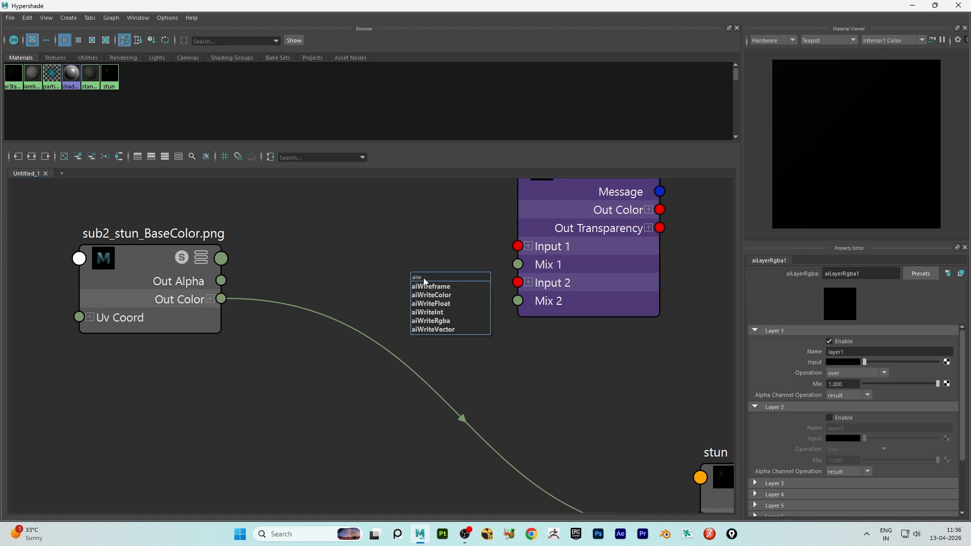
{"action": "left_click", "coordinate": [432, 287]}
{"action": "scroll", "coordinate": [440, 256], "scroll_direction": "down", "scroll_amount": 3}
{"action": "left_click_drag", "start_coordinate": [445, 299], "coordinate": [313, 363]}
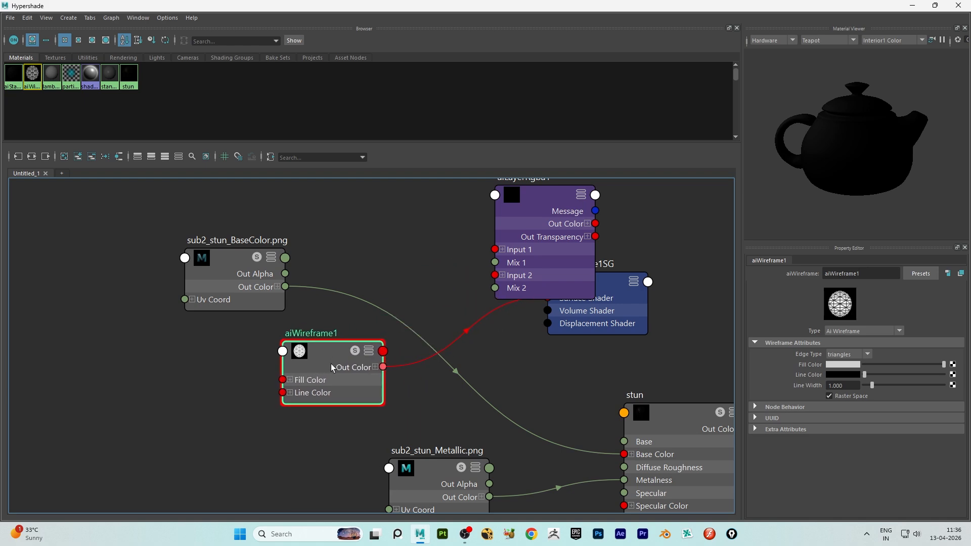
Separate the aiWireframe node from its shading group, arranging both below the BaseColor texture and clear of the aiLayerRgba node.
{"action": "left_click_drag", "start_coordinate": [627, 293], "coordinate": [532, 344]}
{"action": "left_click_drag", "start_coordinate": [352, 372], "coordinate": [228, 420]}
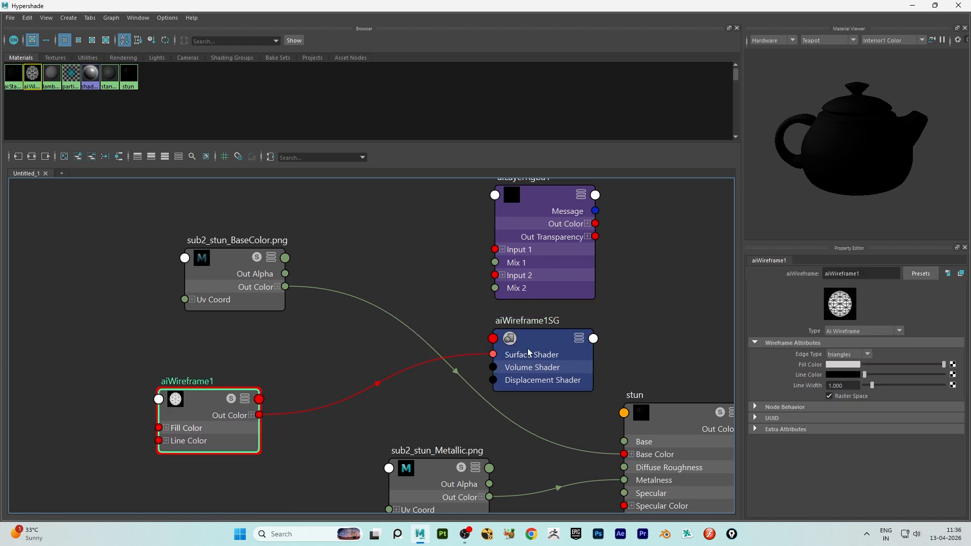
{"action": "left_click_drag", "start_coordinate": [521, 356], "coordinate": [354, 386]}
{"action": "scroll", "coordinate": [304, 375], "scroll_direction": "down", "scroll_amount": 2}
{"action": "left_click_drag", "start_coordinate": [214, 352], "coordinate": [342, 399]}
{"action": "left_click_drag", "start_coordinate": [328, 394], "coordinate": [219, 409]}
{"action": "left_click", "coordinate": [294, 378]}
{"action": "middle_click_drag", "start_coordinate": [323, 364], "coordinate": [429, 331], "text": "alt"}
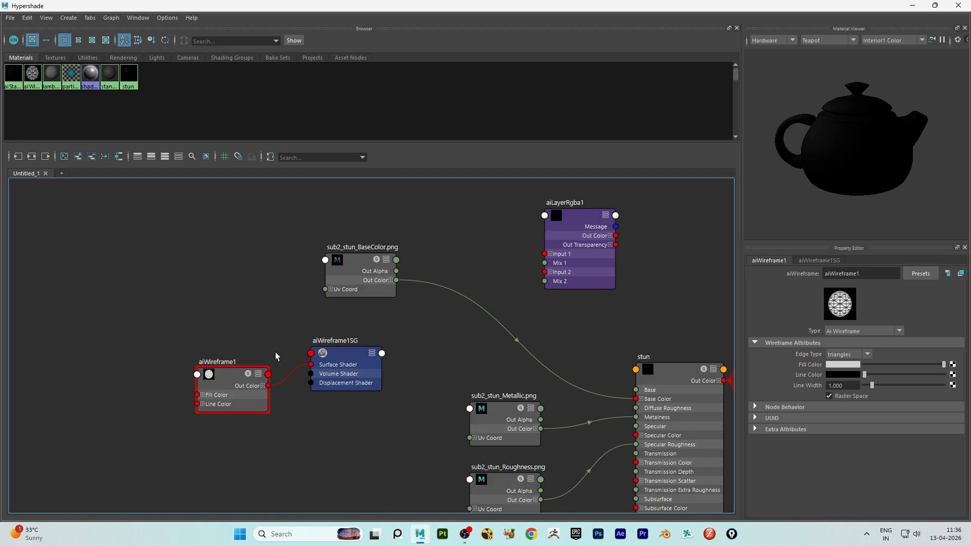
Delete the wireframe's shading group node and position the aiWireframe node directly below the BaseColor texture.
{"action": "left_click_drag", "start_coordinate": [218, 380], "coordinate": [179, 347]}
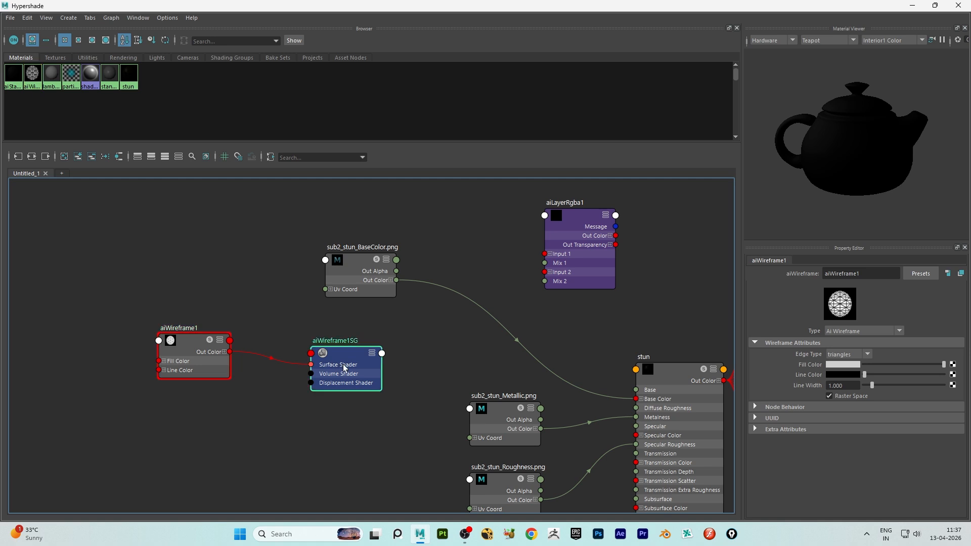
{"action": "left_click_drag", "start_coordinate": [344, 368], "coordinate": [342, 371]}
{"action": "key", "text": "Delete"}
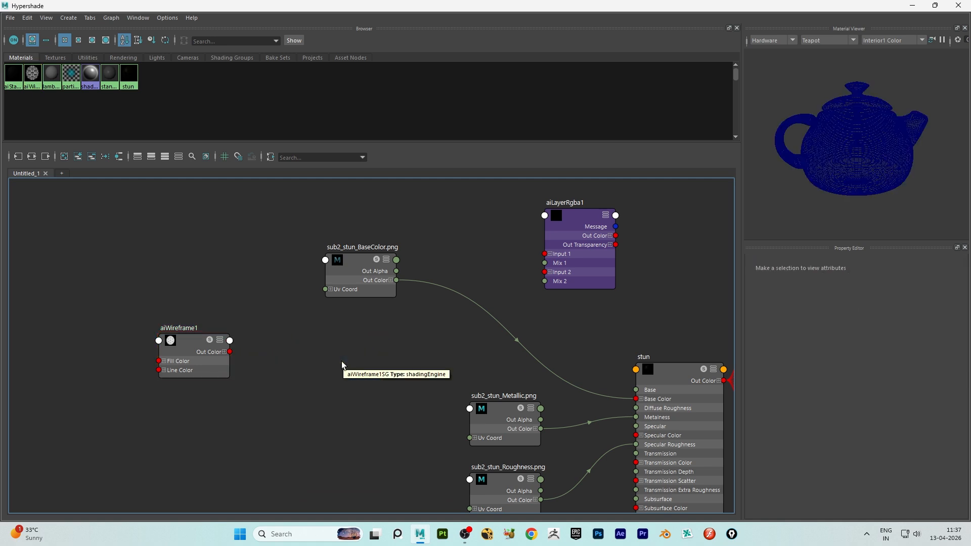
{"action": "left_click_drag", "start_coordinate": [210, 344], "coordinate": [344, 360]}
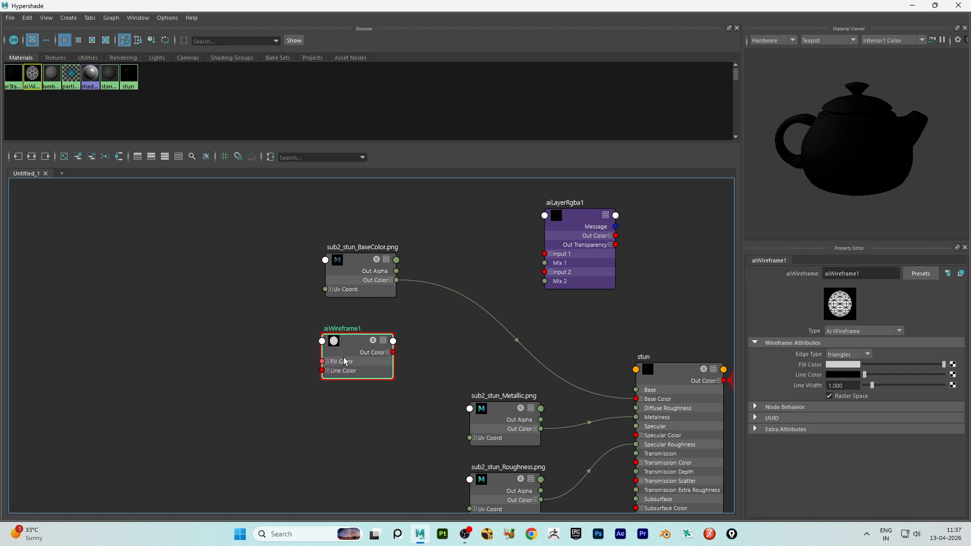
Disconnect the BaseColor texture from the stun material's Base Color and line up the texture and wireframe nodes beside the aiLayerRgba node.
{"action": "left_click_drag", "start_coordinate": [580, 226], "coordinate": [570, 220]}
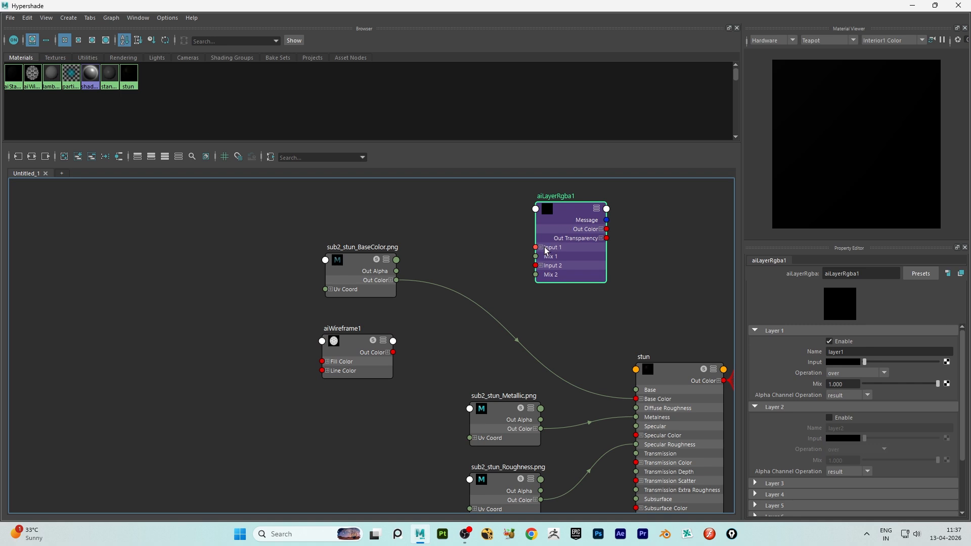
{"action": "left_click_drag", "start_coordinate": [535, 311], "coordinate": [491, 342]}
{"action": "key", "text": "Delete"}
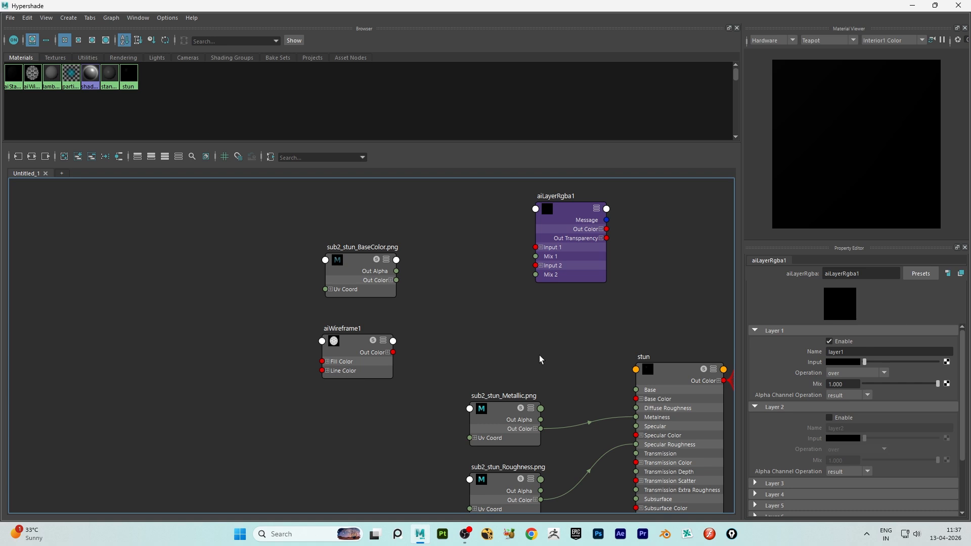
{"action": "left_click_drag", "start_coordinate": [353, 270], "coordinate": [356, 248]}
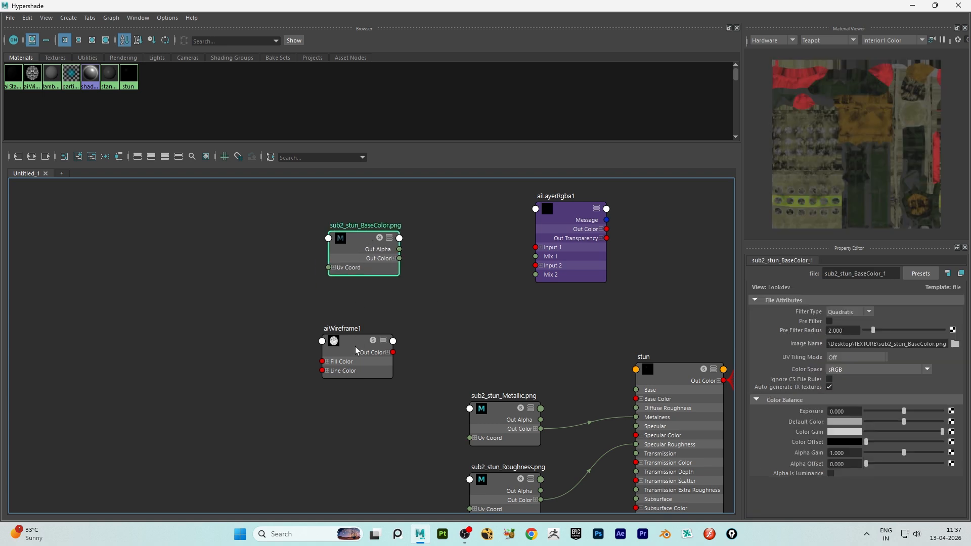
{"action": "left_click_drag", "start_coordinate": [355, 342], "coordinate": [358, 308]}
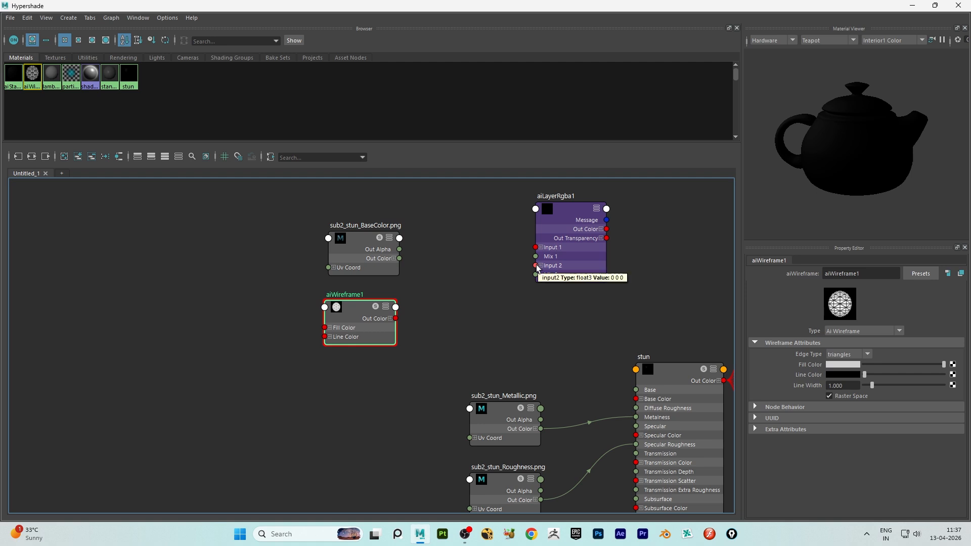
Connect the BaseColor texture's Out Color to aiLayerRgba Input 1 and the aiWireframe's Out Color to Input 2, then align both source nodes.
{"action": "left_click", "coordinate": [460, 278]}
{"action": "left_click_drag", "start_coordinate": [400, 258], "coordinate": [536, 247]}
{"action": "left_click_drag", "start_coordinate": [372, 325], "coordinate": [537, 262]}
{"action": "left_click_drag", "start_coordinate": [374, 251], "coordinate": [420, 211]}
{"action": "left_click_drag", "start_coordinate": [423, 321], "coordinate": [396, 319]}
{"action": "left_click_drag", "start_coordinate": [402, 207], "coordinate": [385, 205]}
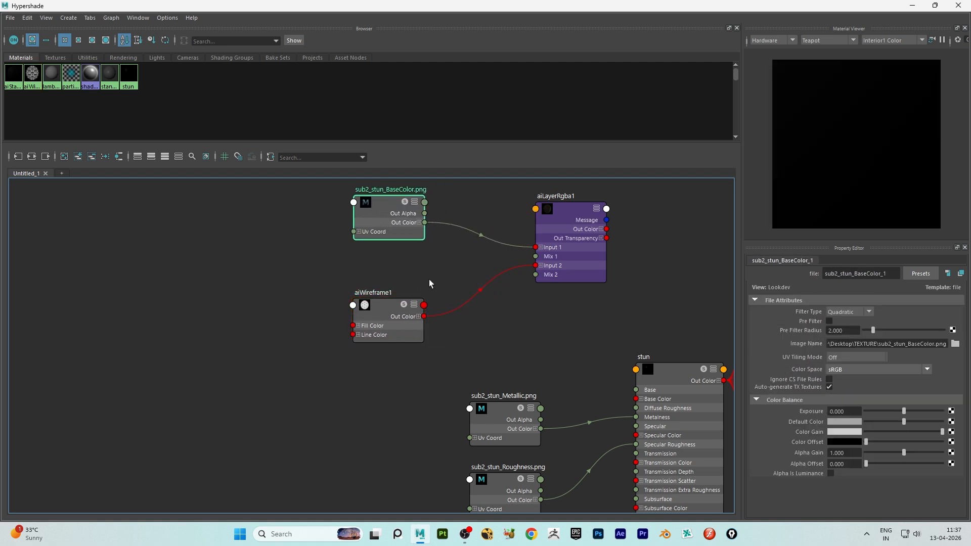
Connect the aiLayerRgba node's Out Color to the stun material's Base Color and enable Layer 2.
{"action": "scroll", "coordinate": [422, 284], "scroll_direction": "down", "scroll_amount": 2}
{"action": "left_click_drag", "start_coordinate": [531, 244], "coordinate": [595, 406]}
{"action": "scroll", "coordinate": [511, 260], "scroll_direction": "up", "scroll_amount": 2}
{"action": "scroll", "coordinate": [469, 259], "scroll_direction": "down", "scroll_amount": 2}
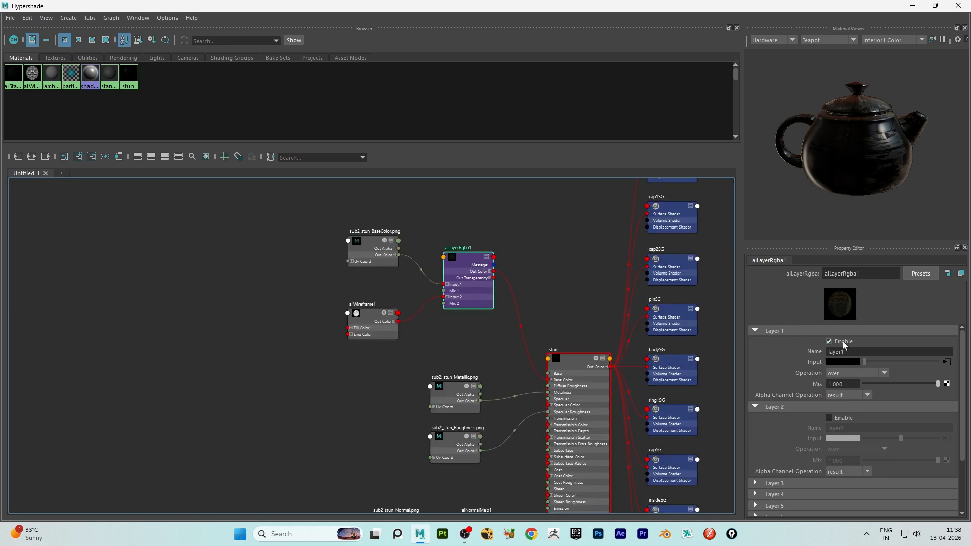
{"action": "left_click", "coordinate": [833, 417]}
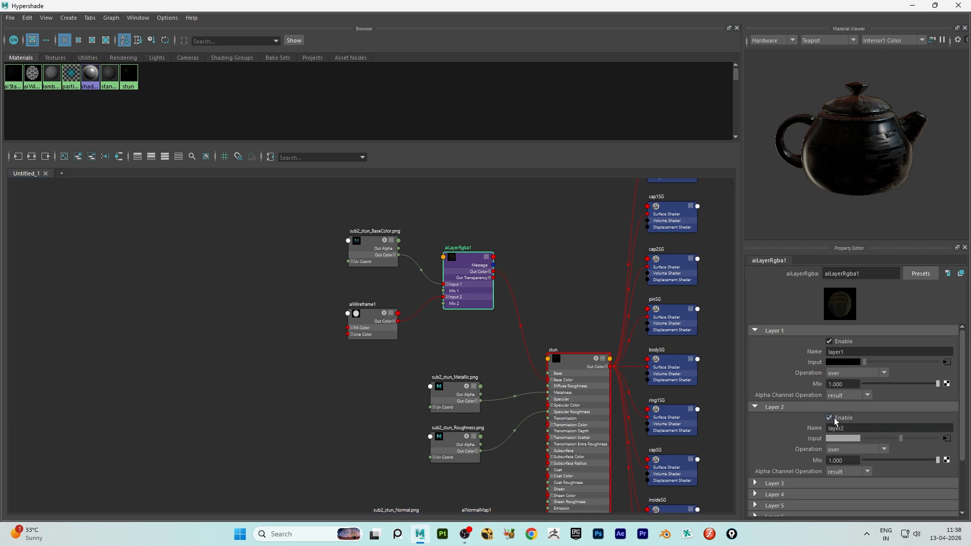
Disconnect the aiLayerRgba node from the wireframe and the stun material, and connect aiWireframe's Out Color directly to stun's Base Color.
{"action": "scroll", "coordinate": [367, 350], "scroll_direction": "up", "scroll_amount": 5}
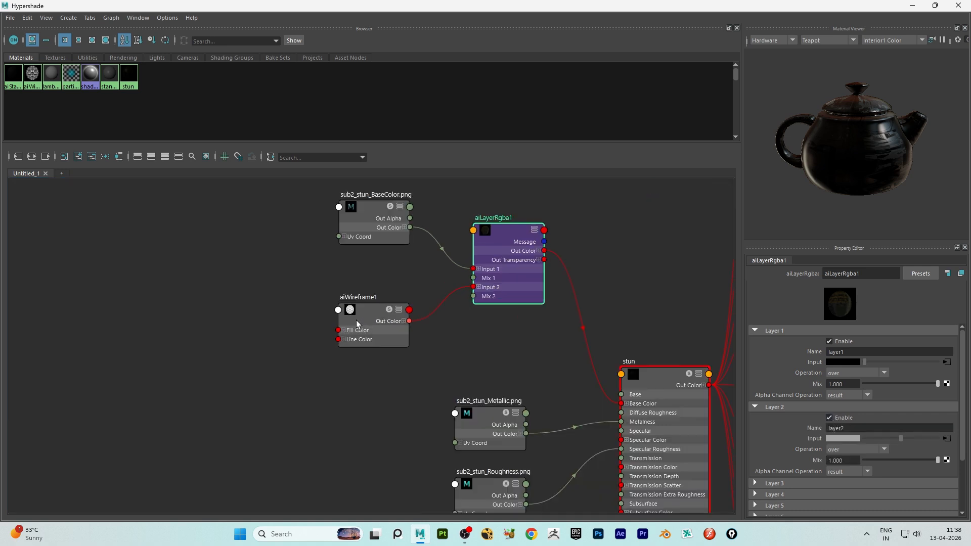
{"action": "left_click", "coordinate": [389, 301]}
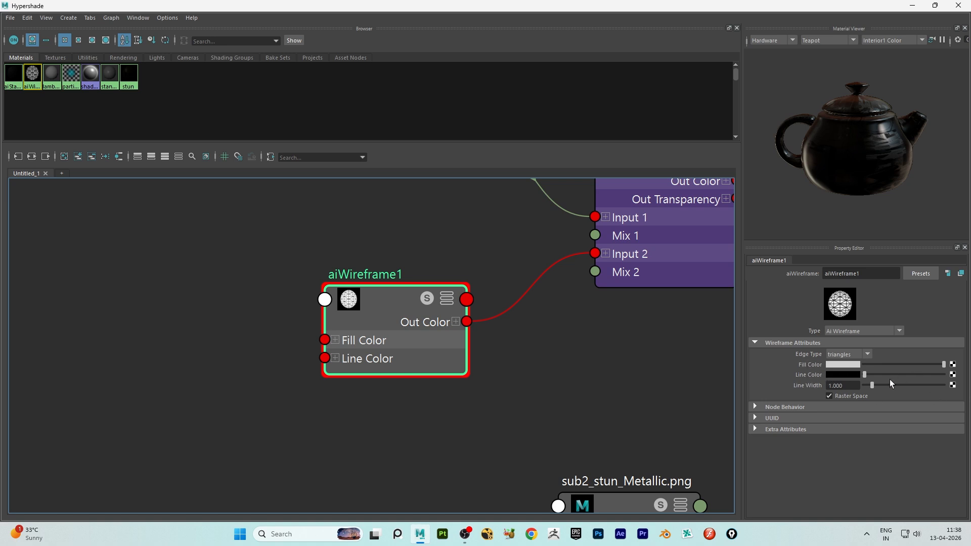
{"action": "scroll", "coordinate": [252, 341], "scroll_direction": "down", "scroll_amount": 5}
{"action": "scroll", "coordinate": [412, 346], "scroll_direction": "up", "scroll_amount": 4}
{"action": "left_click_drag", "start_coordinate": [338, 264], "coordinate": [354, 306]}
{"action": "key", "text": "Delete"}
{"action": "left_click_drag", "start_coordinate": [478, 275], "coordinate": [464, 298]}
{"action": "key", "text": "Delete"}
{"action": "left_click_drag", "start_coordinate": [305, 321], "coordinate": [522, 387]}
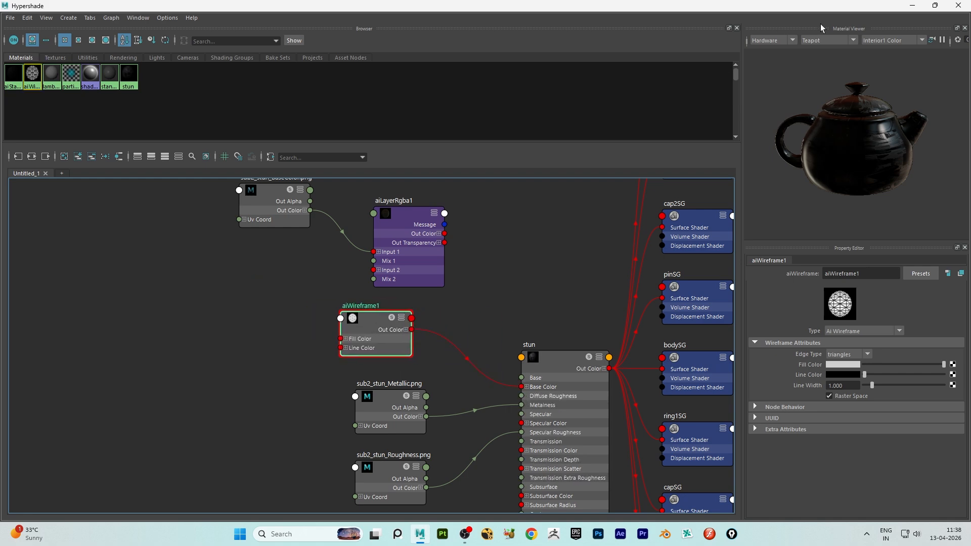
Set the viewport to the cameraView3 bookmark and render the wireframed grenade in Arnold RenderView.
{"action": "left_click", "coordinate": [911, 7]}
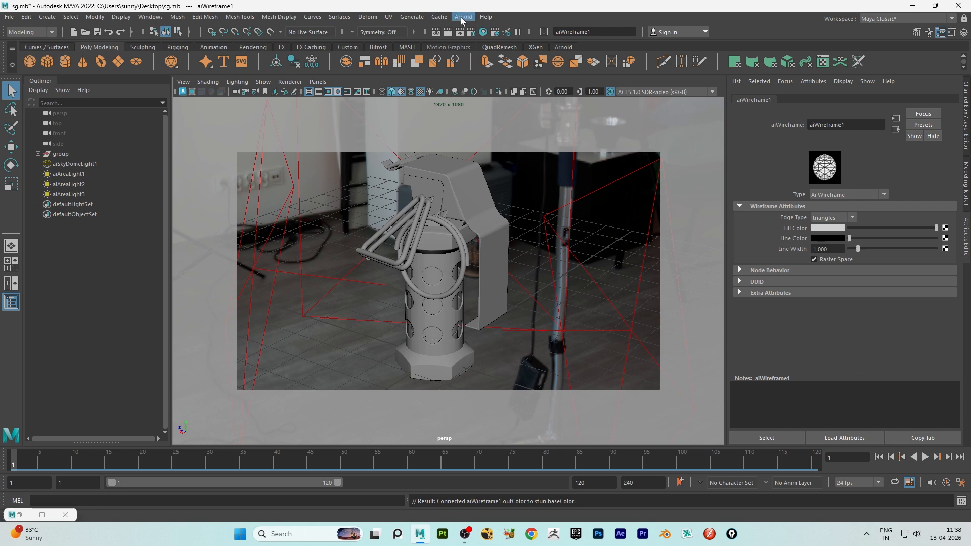
{"action": "right_click", "coordinate": [266, 92]}
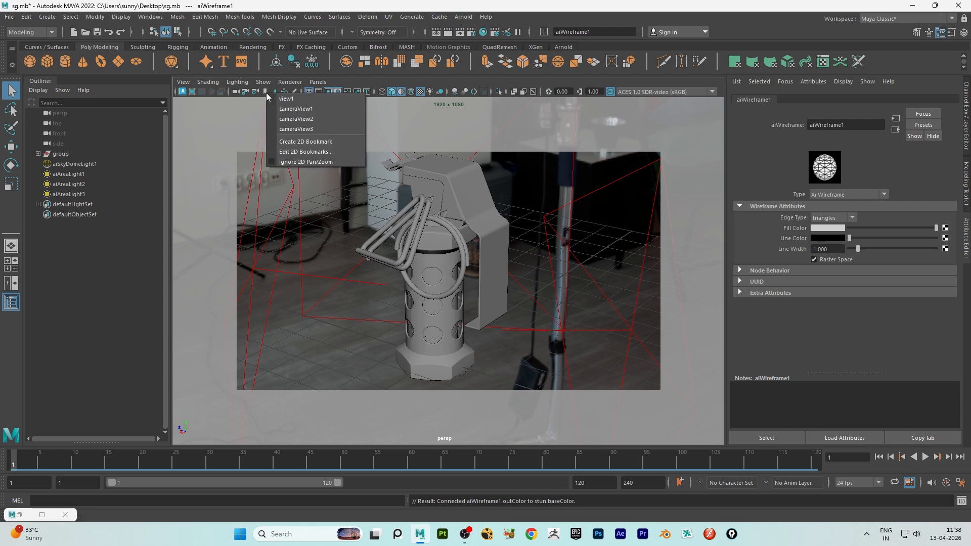
{"action": "left_click", "coordinate": [299, 128]}
{"action": "left_click", "coordinate": [463, 17]}
{"action": "left_click", "coordinate": [474, 34]}
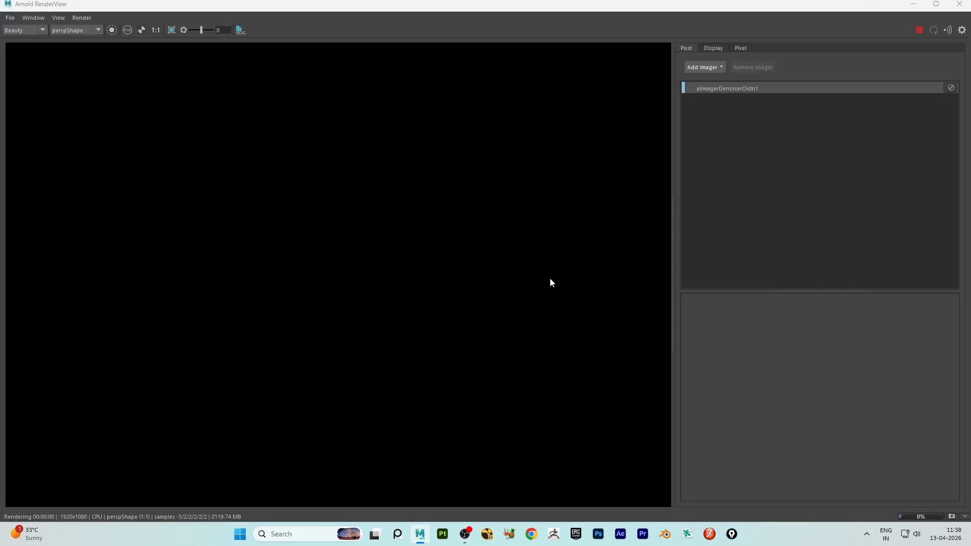
{"action": "scroll", "coordinate": [435, 282], "scroll_direction": "down", "scroll_amount": 3}
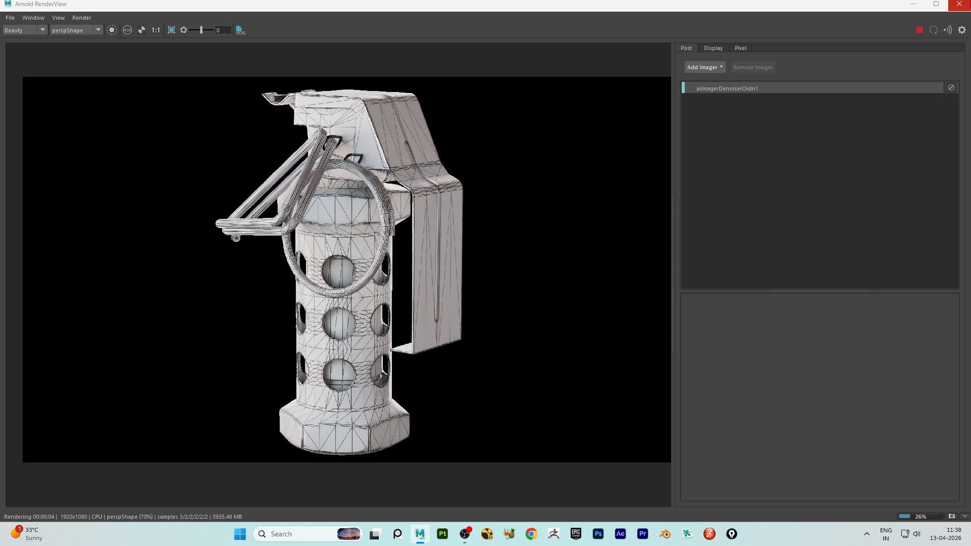
{"action": "left_click", "coordinate": [958, 5]}
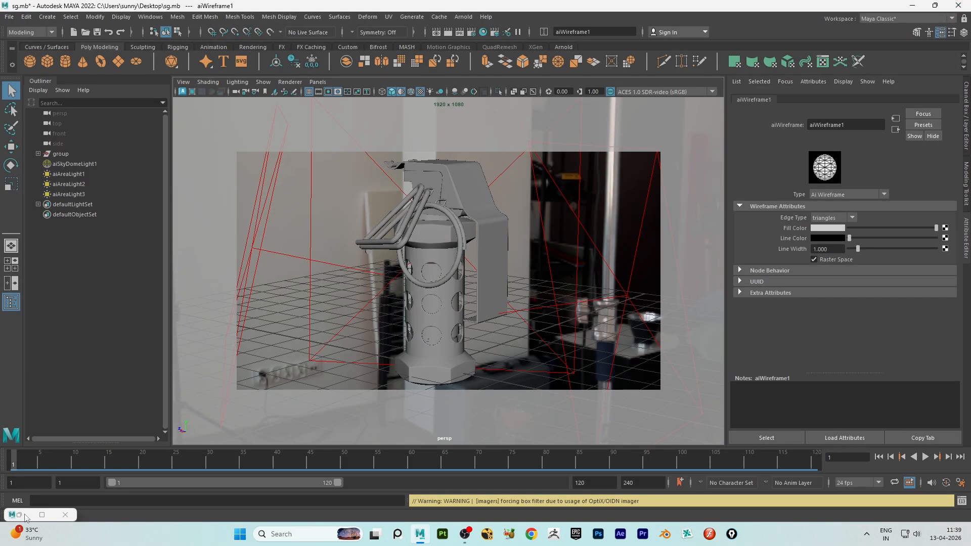
Return to the Hypershade and set the aiWireframe node's line width to 2.
{"action": "left_click", "coordinate": [42, 515]}
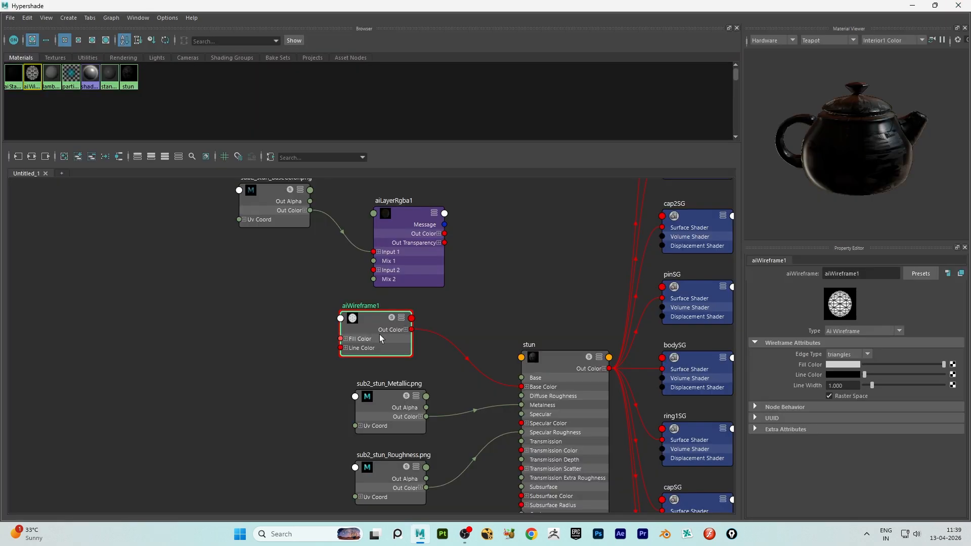
{"action": "mouse_move", "coordinate": [375, 329]}
{"action": "left_mouse_down"}
{"action": "mouse_move", "coordinate": [384, 320]}
{"action": "mouse_move", "coordinate": [374, 331]}
{"action": "left_mouse_up"}
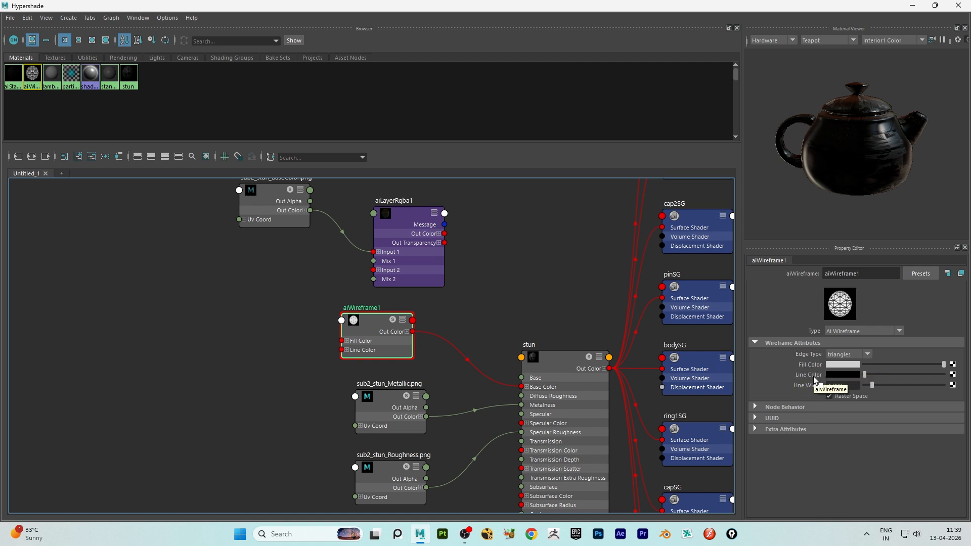
{"action": "left_click", "coordinate": [850, 385]}
{"action": "type", "text": "2"}
{"action": "key", "text": "Return"}
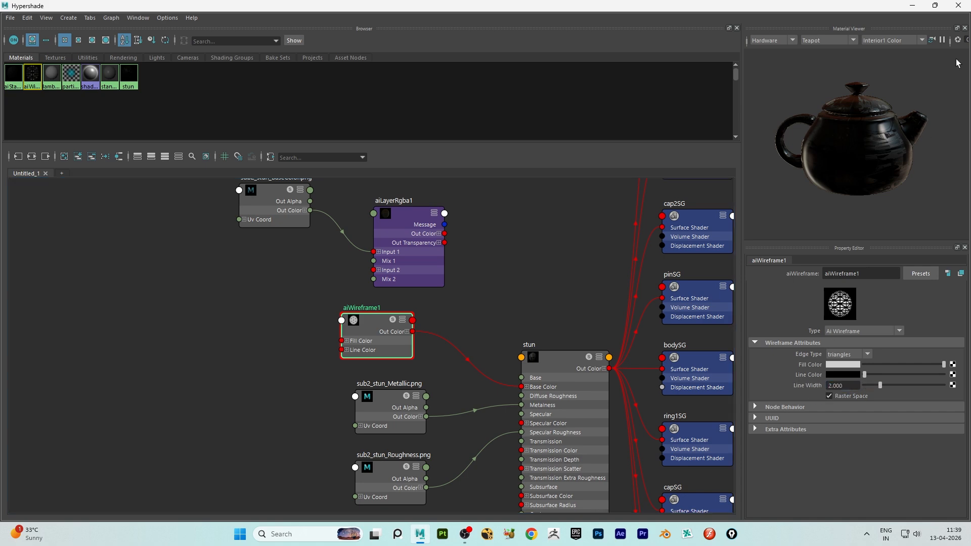
Render the grenade in Arnold RenderView and examine the thickness of the wireframe lines up close.
{"action": "left_click", "coordinate": [912, 6]}
{"action": "left_click", "coordinate": [462, 17]}
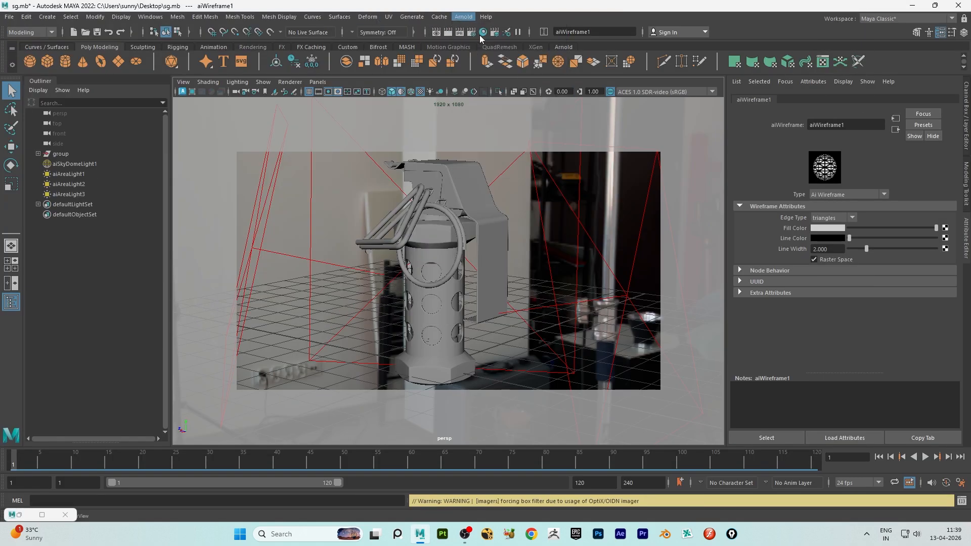
{"action": "left_click", "coordinate": [485, 40]}
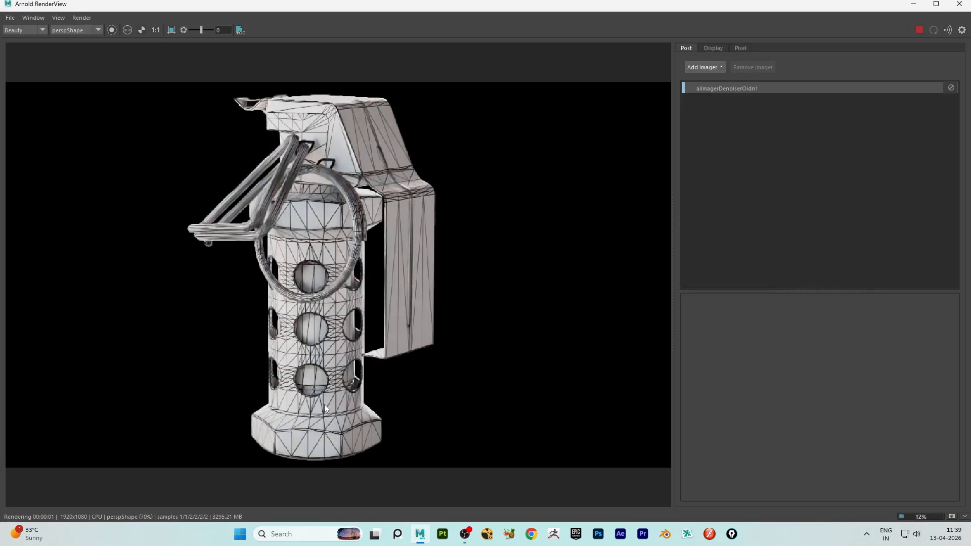
{"action": "scroll", "coordinate": [324, 324], "scroll_direction": "up", "scroll_amount": 2}
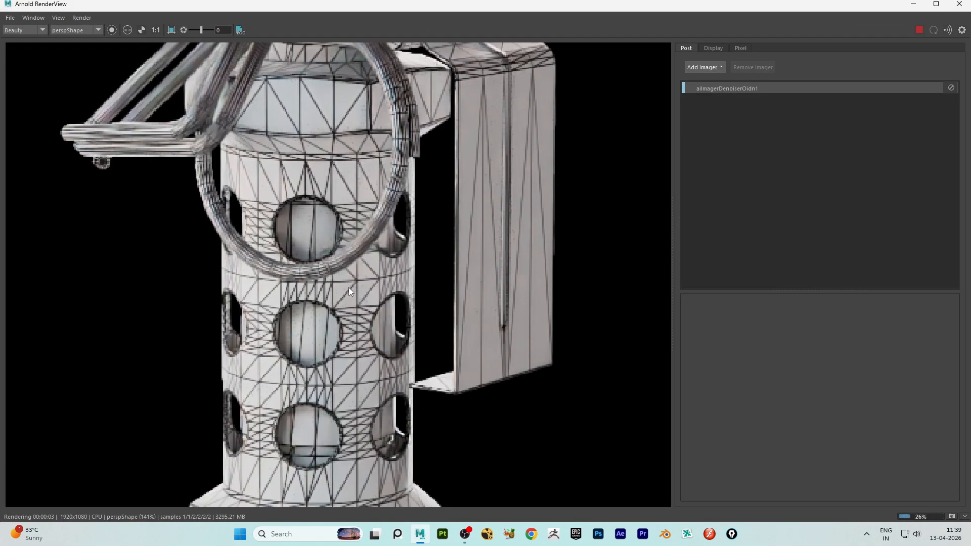
{"action": "scroll", "coordinate": [347, 293], "scroll_direction": "down", "scroll_amount": 2}
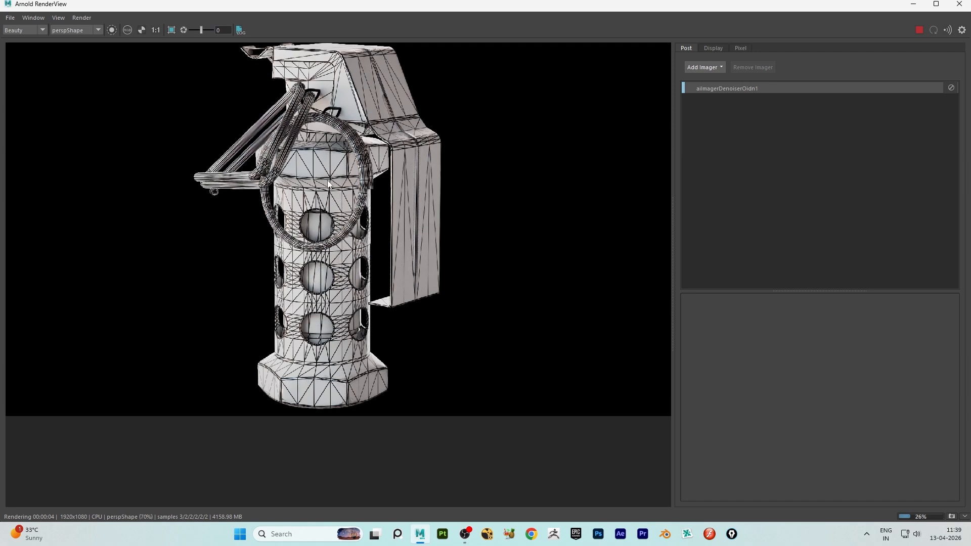
{"action": "scroll", "coordinate": [343, 172], "scroll_direction": "up", "scroll_amount": 2}
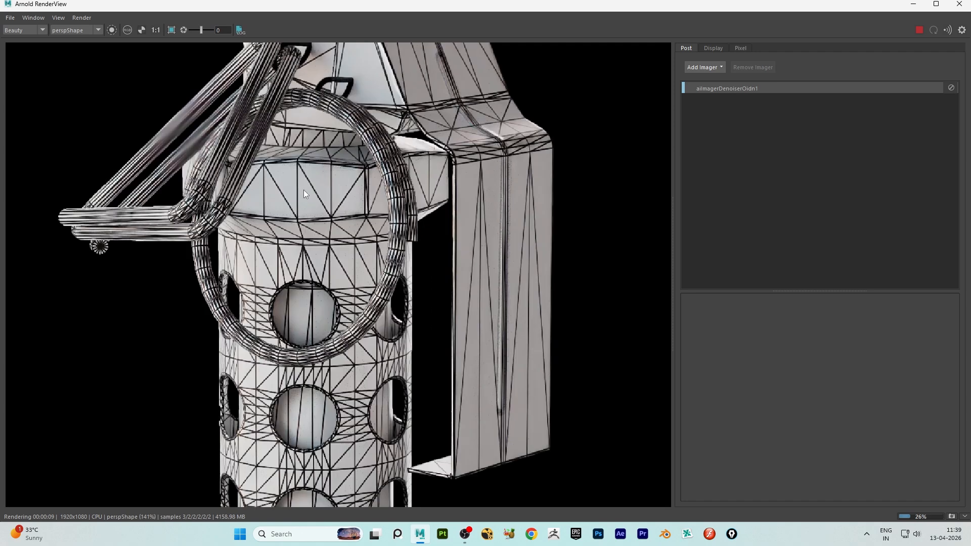
{"action": "left_click", "coordinate": [959, 4]}
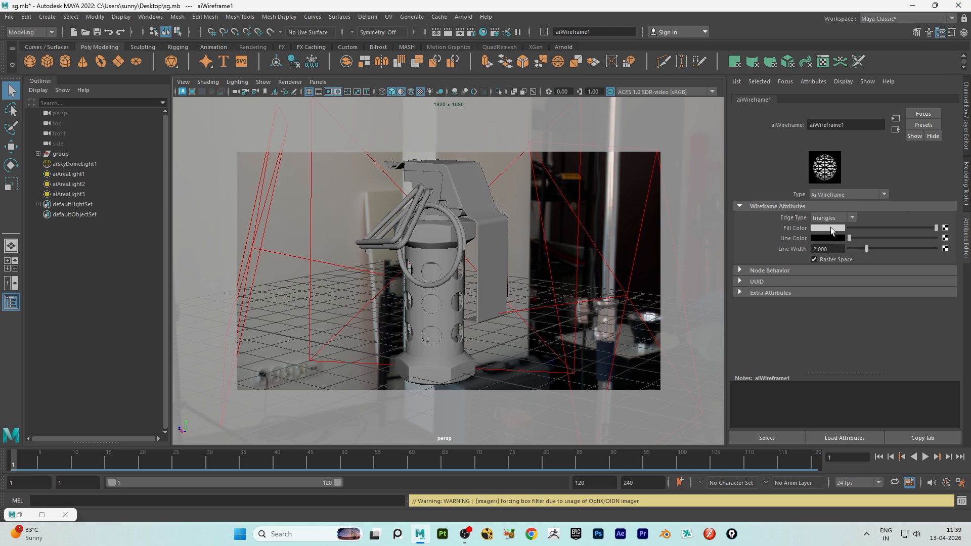
Set the aiWireframe's fill color to red and its line color to white.
{"action": "left_click", "coordinate": [832, 231]}
{"action": "left_click", "coordinate": [840, 270]}
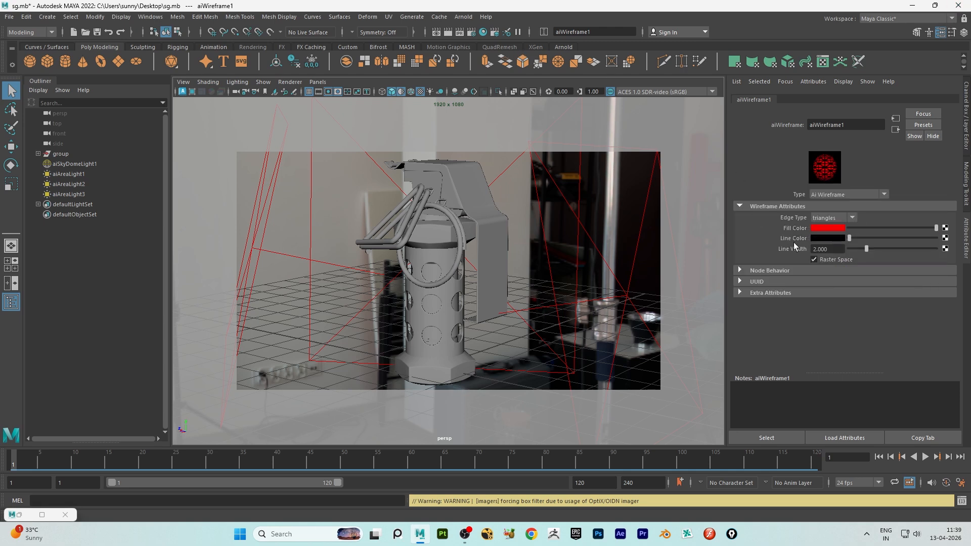
{"action": "left_click", "coordinate": [835, 237]}
{"action": "left_click_drag", "start_coordinate": [918, 275], "coordinate": [902, 262]}
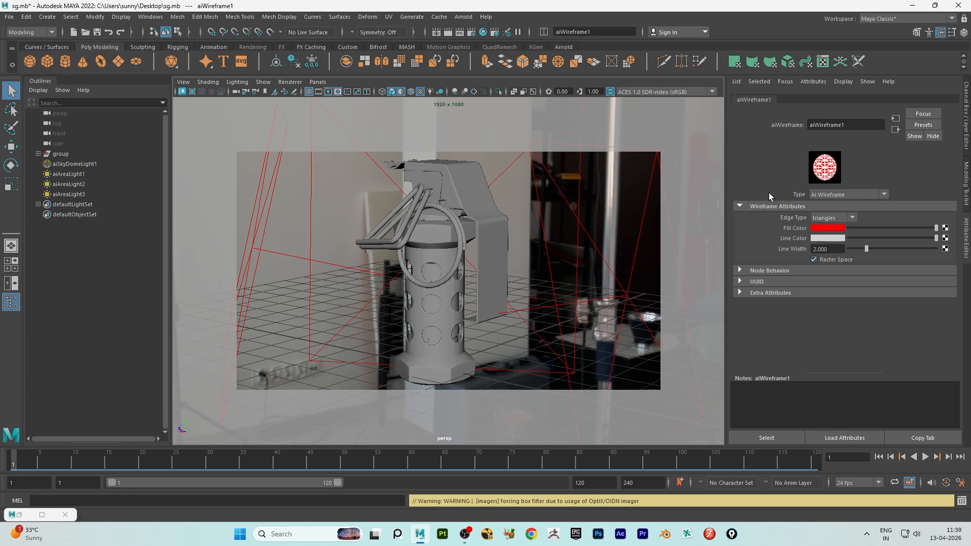
Render the grenade in Arnold RenderView to check the wireframe's fill and line colors.
{"action": "left_click", "coordinate": [463, 17]}
{"action": "left_click", "coordinate": [484, 35]}
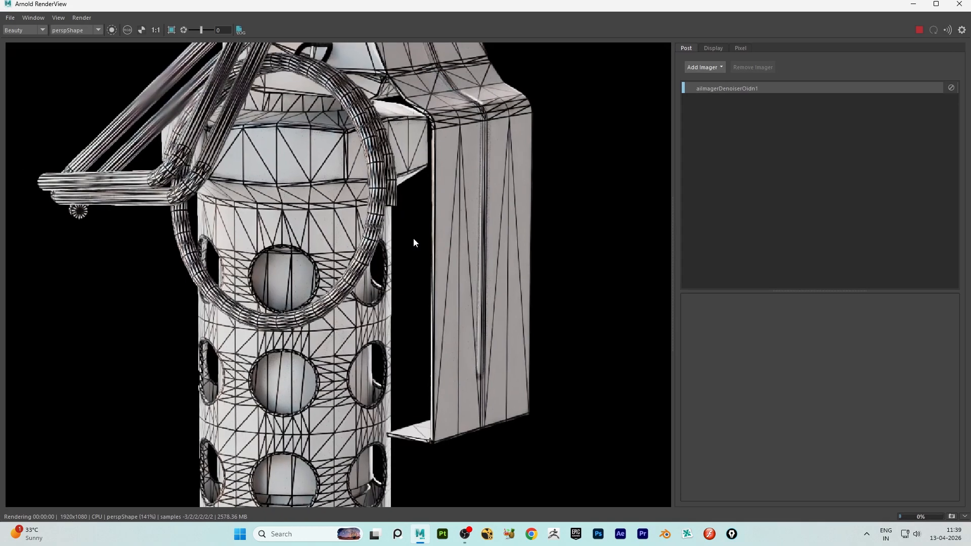
{"action": "scroll", "coordinate": [367, 397], "scroll_direction": "up", "scroll_amount": 1}
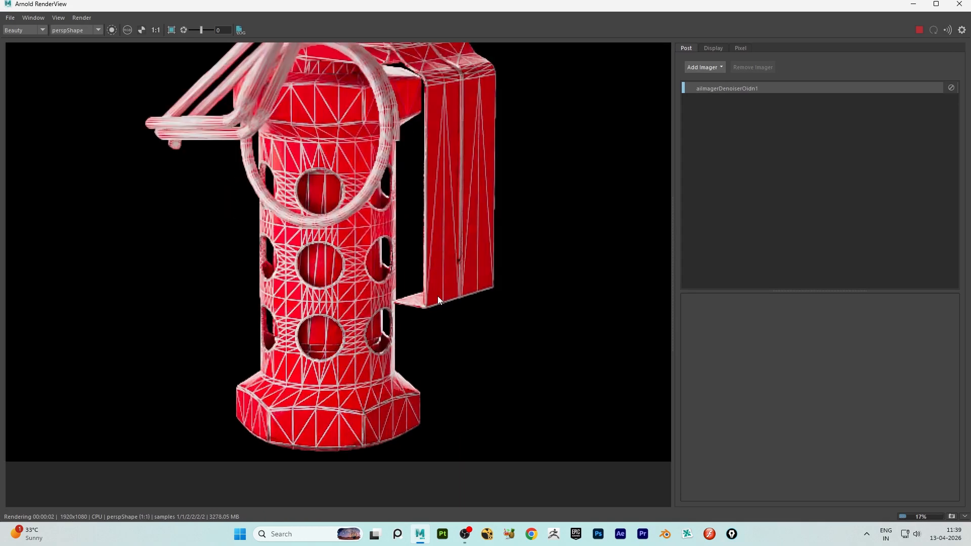
{"action": "scroll", "coordinate": [361, 204], "scroll_direction": "down", "scroll_amount": 2}
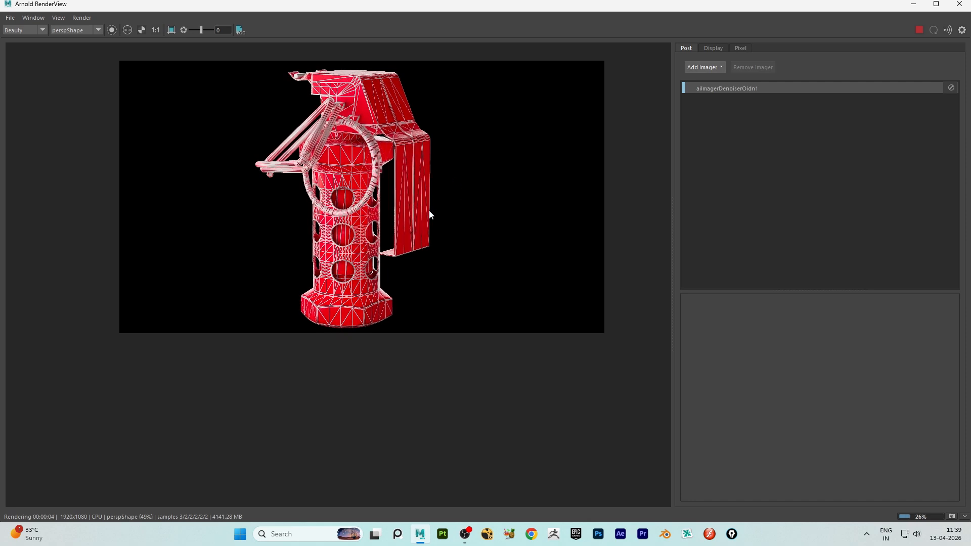
{"action": "scroll", "coordinate": [343, 194], "scroll_direction": "up", "scroll_amount": 1}
{"action": "left_click", "coordinate": [959, 4]}
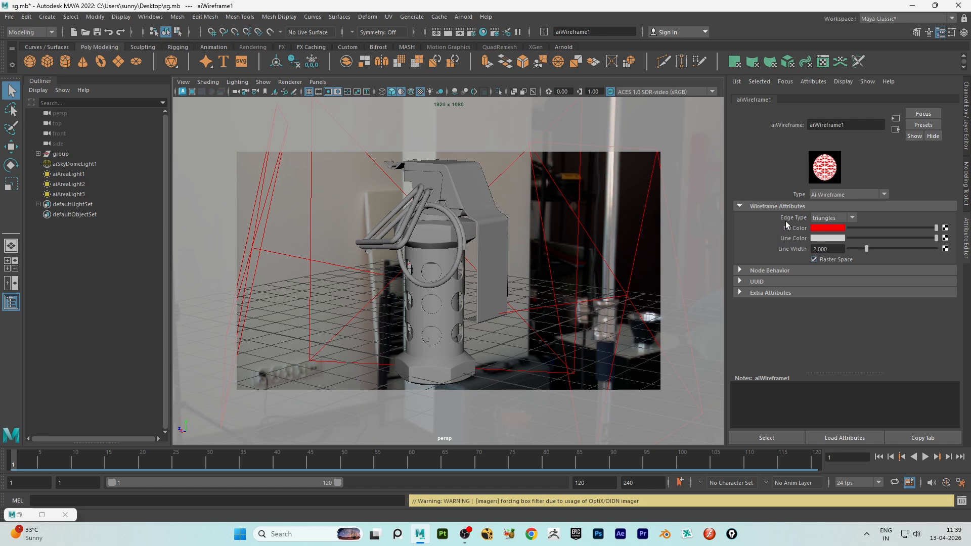
Set the aiWireframe's edge type to polygons and render the grenade to check the edge layout.
{"action": "left_click", "coordinate": [827, 219]}
{"action": "left_click", "coordinate": [827, 240]}
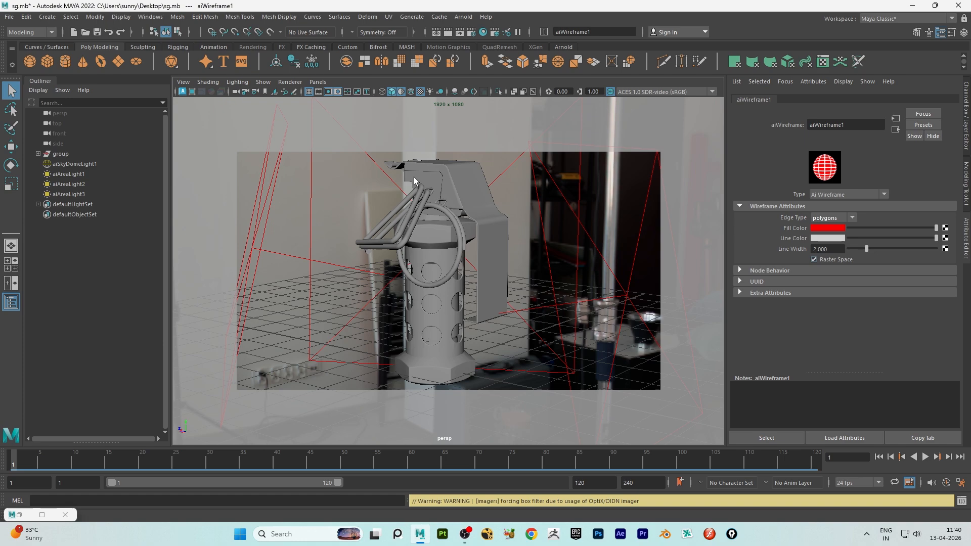
{"action": "left_click", "coordinate": [463, 17]}
{"action": "left_click", "coordinate": [475, 35]}
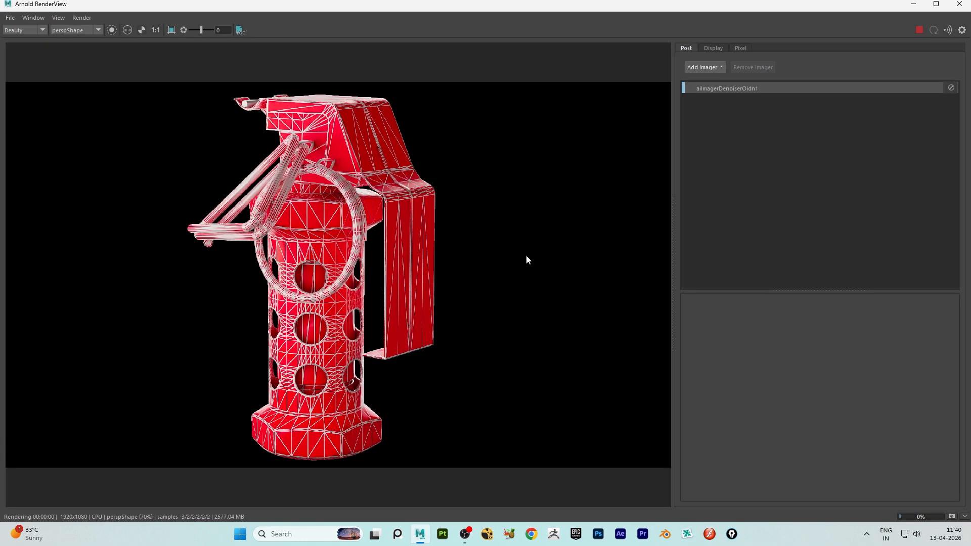
{"action": "scroll", "coordinate": [523, 261], "scroll_direction": "down", "scroll_amount": 1}
{"action": "scroll", "coordinate": [396, 328], "scroll_direction": "up", "scroll_amount": 1}
{"action": "scroll", "coordinate": [359, 278], "scroll_direction": "down", "scroll_amount": 2}
{"action": "scroll", "coordinate": [376, 171], "scroll_direction": "up", "scroll_amount": 2}
{"action": "scroll", "coordinate": [378, 197], "scroll_direction": "down", "scroll_amount": 1}
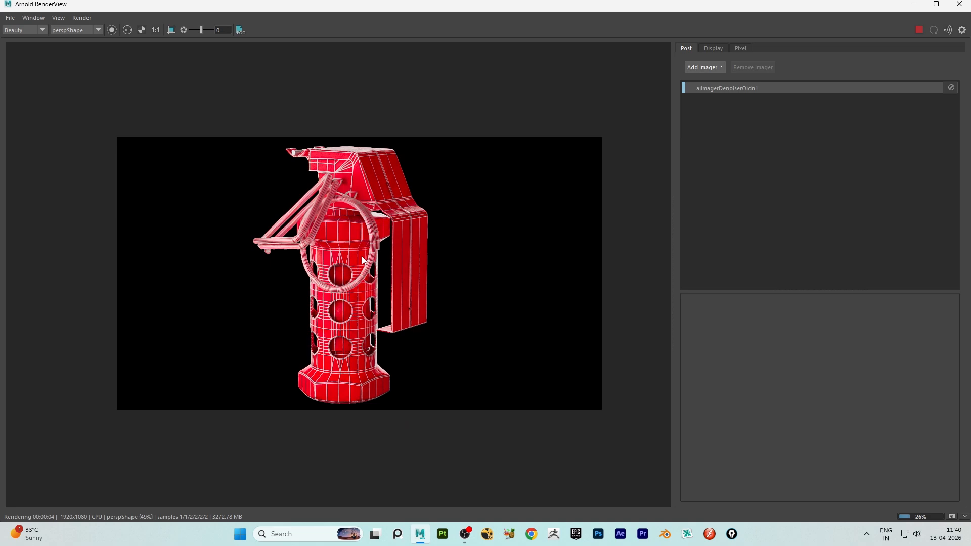
{"action": "left_click", "coordinate": [959, 4]}
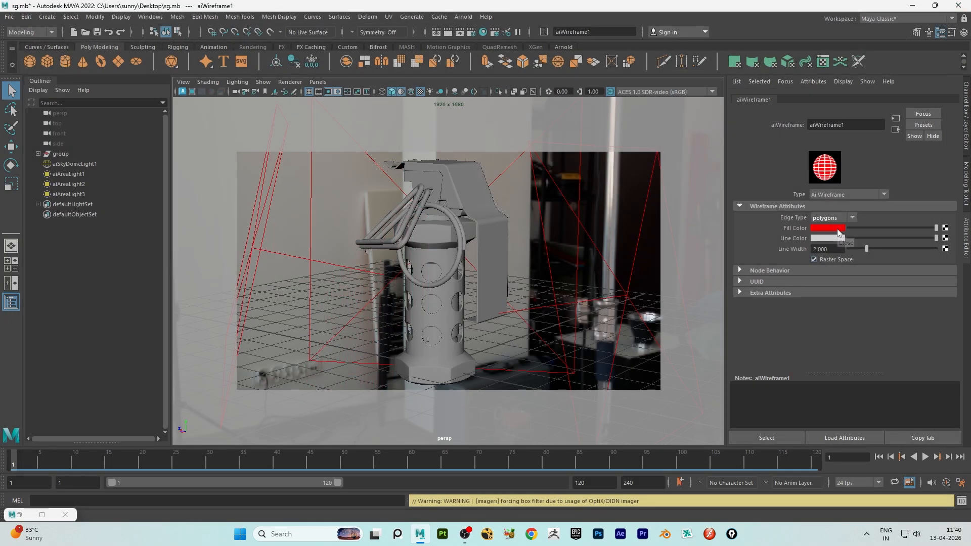
Set the aiWireframe's fill color to black.
{"action": "left_click", "coordinate": [835, 232]}
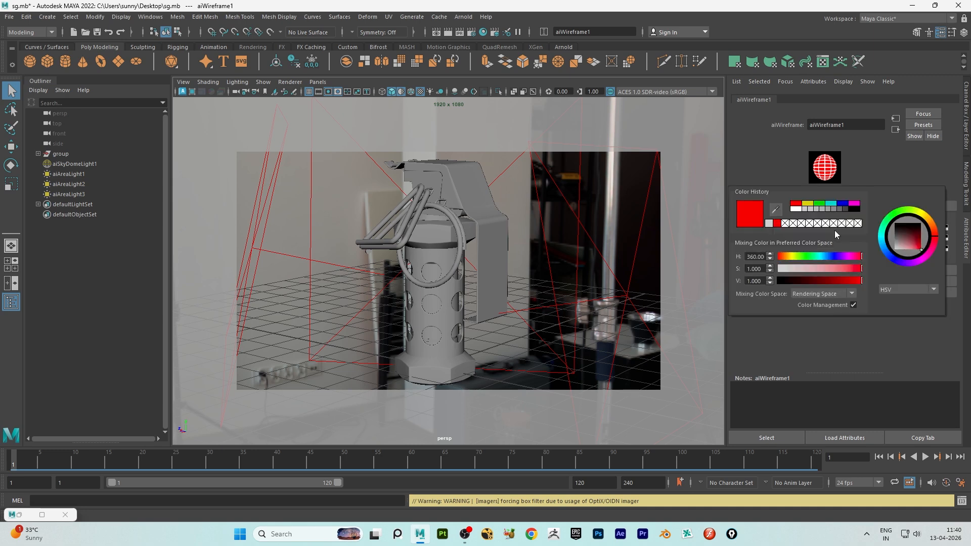
{"action": "left_click_drag", "start_coordinate": [821, 285], "coordinate": [775, 286]}
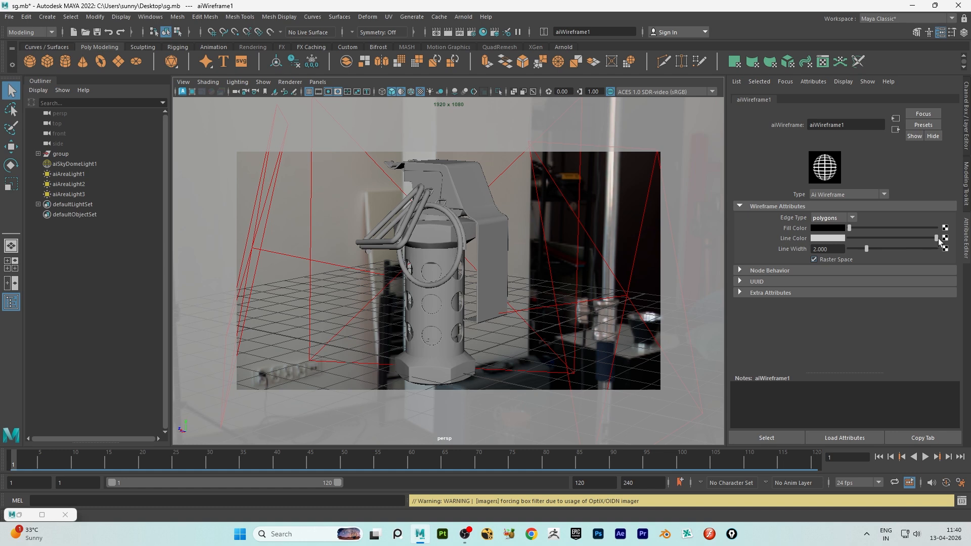
In the Hypershade, disconnect aiWireframe from stun, reconnect it to aiLayerRgba Input 2, and connect the layer node's Out Color to stun's Base Color.
{"action": "left_click", "coordinate": [483, 32]}
{"action": "scroll", "coordinate": [369, 268], "scroll_direction": "down", "scroll_amount": 2}
{"action": "scroll", "coordinate": [396, 298], "scroll_direction": "up", "scroll_amount": 2}
{"action": "left_click_drag", "start_coordinate": [491, 311], "coordinate": [450, 352]}
{"action": "key", "text": "Delete"}
{"action": "left_click_drag", "start_coordinate": [368, 310], "coordinate": [241, 279]}
{"action": "left_click_drag", "start_coordinate": [317, 273], "coordinate": [362, 259]}
{"action": "left_click", "coordinate": [399, 217]}
{"action": "left_click_drag", "start_coordinate": [433, 222], "coordinate": [512, 376]}
Set the blend operation of the aiLayerRgba node's Layer 2 to screen.
{"action": "left_click", "coordinate": [395, 207]}
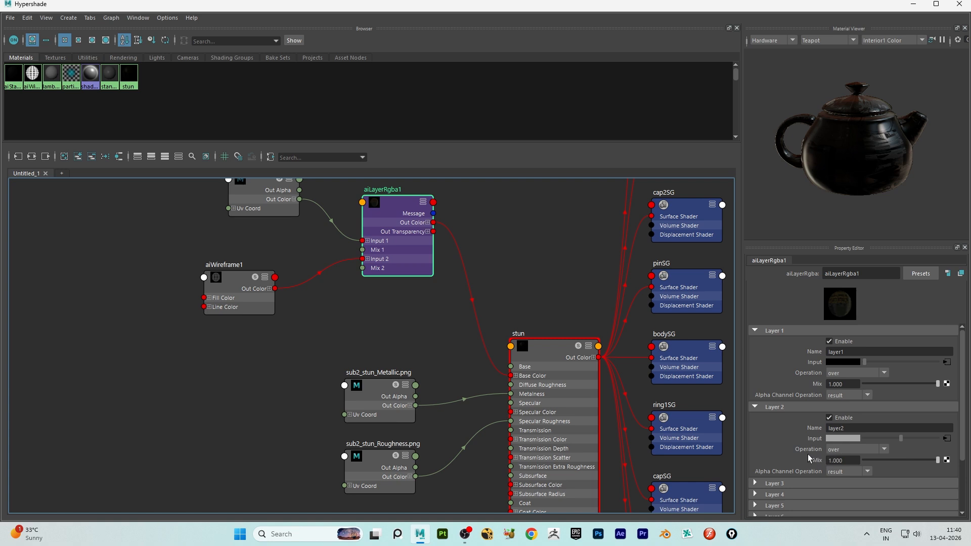
{"action": "left_click", "coordinate": [845, 450]}
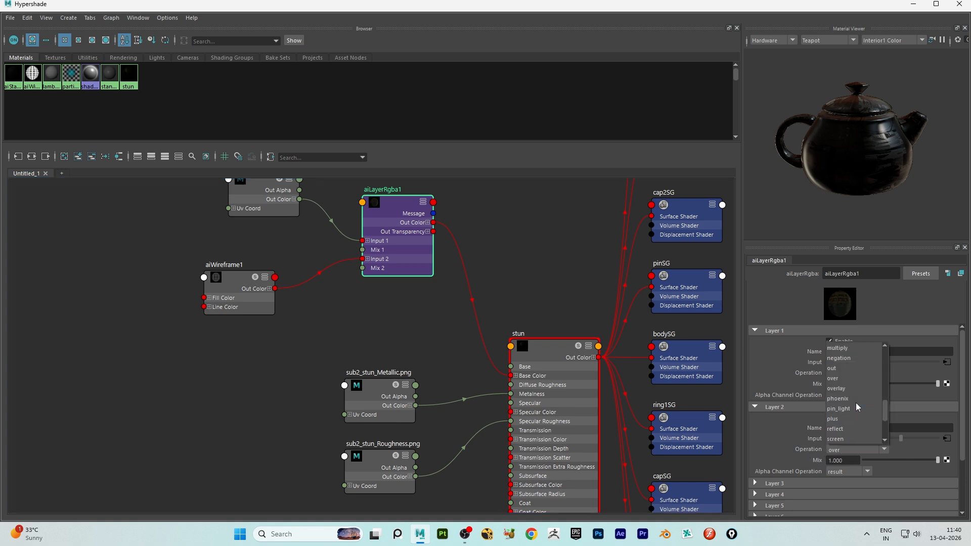
{"action": "scroll", "coordinate": [852, 404], "scroll_direction": "down", "scroll_amount": 1}
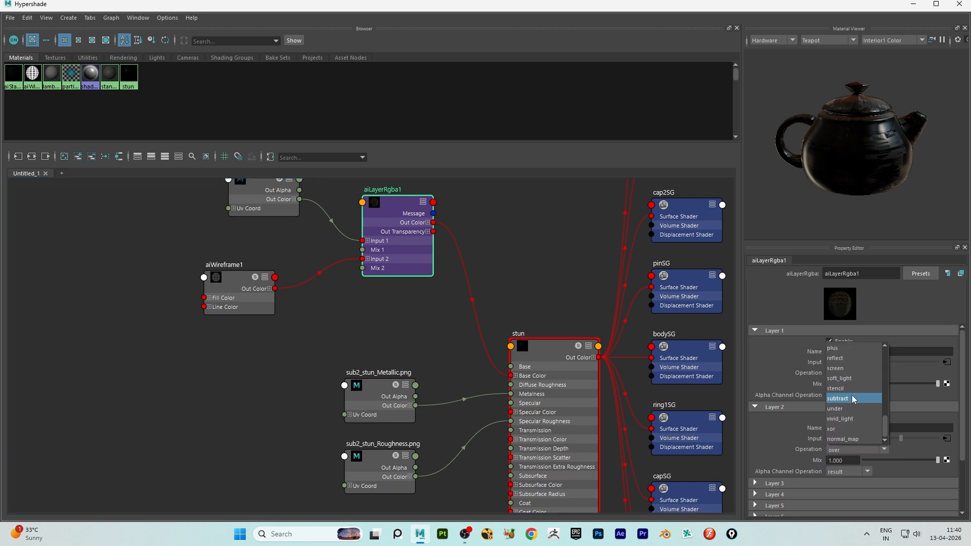
{"action": "left_click", "coordinate": [841, 369]}
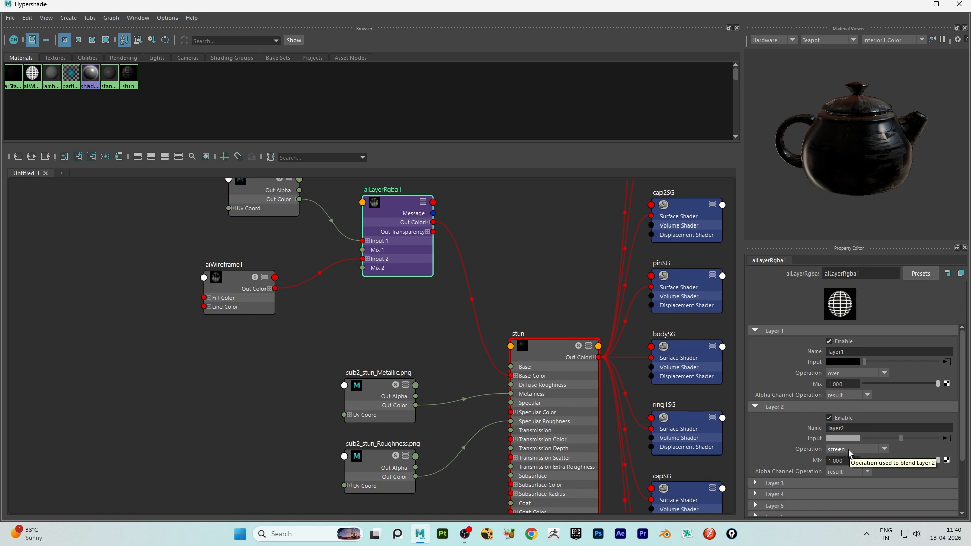
Tidy the graph by repositioning the aiWireframe and sub2_stun_BaseColor.png nodes beside aiLayerRgba, and review the layer and wireframe settings.
{"action": "left_click", "coordinate": [236, 293]}
{"action": "mouse_move", "coordinate": [235, 283]}
{"action": "left_mouse_down"}
{"action": "mouse_move", "coordinate": [254, 286]}
{"action": "mouse_move", "coordinate": [253, 277]}
{"action": "left_mouse_up"}
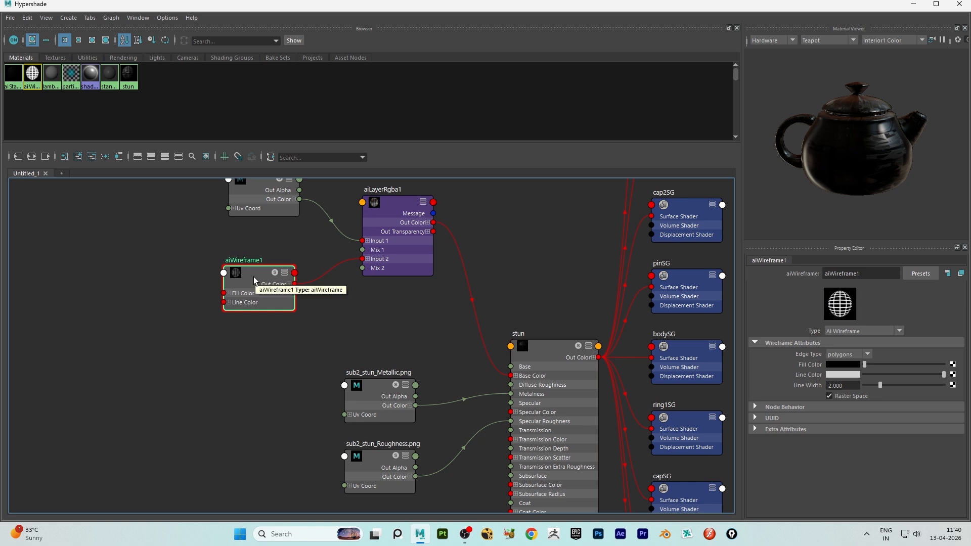
{"action": "mouse_move", "coordinate": [259, 280]}
{"action": "left_mouse_down"}
{"action": "mouse_move", "coordinate": [248, 289]}
{"action": "mouse_move", "coordinate": [253, 280]}
{"action": "left_mouse_up"}
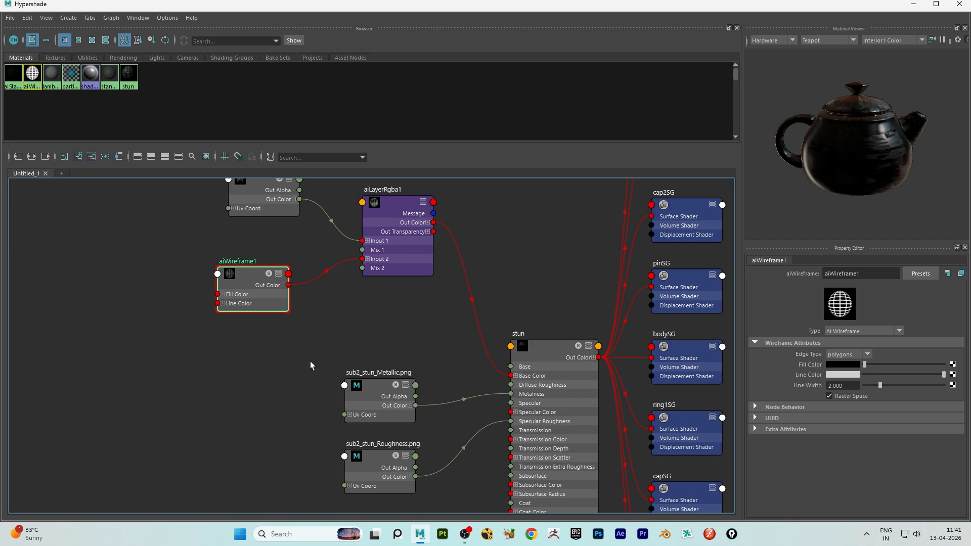
{"action": "scroll", "coordinate": [323, 349], "scroll_direction": "down", "scroll_amount": 3}
{"action": "scroll", "coordinate": [302, 268], "scroll_direction": "up", "scroll_amount": 2}
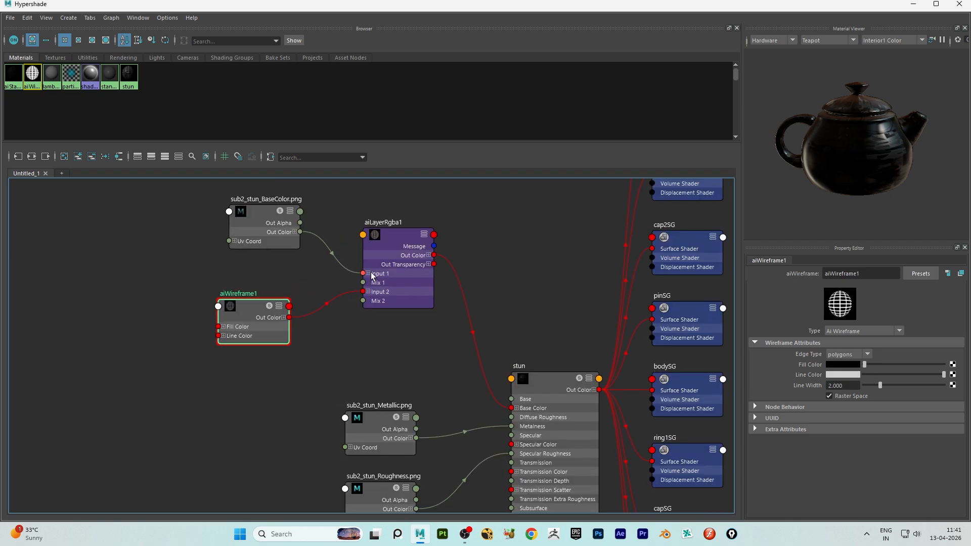
{"action": "left_click_drag", "start_coordinate": [272, 227], "coordinate": [242, 223]}
{"action": "mouse_move", "coordinate": [245, 318]}
{"action": "left_mouse_down"}
{"action": "mouse_move", "coordinate": [245, 333]}
{"action": "mouse_move", "coordinate": [238, 321]}
{"action": "left_mouse_up"}
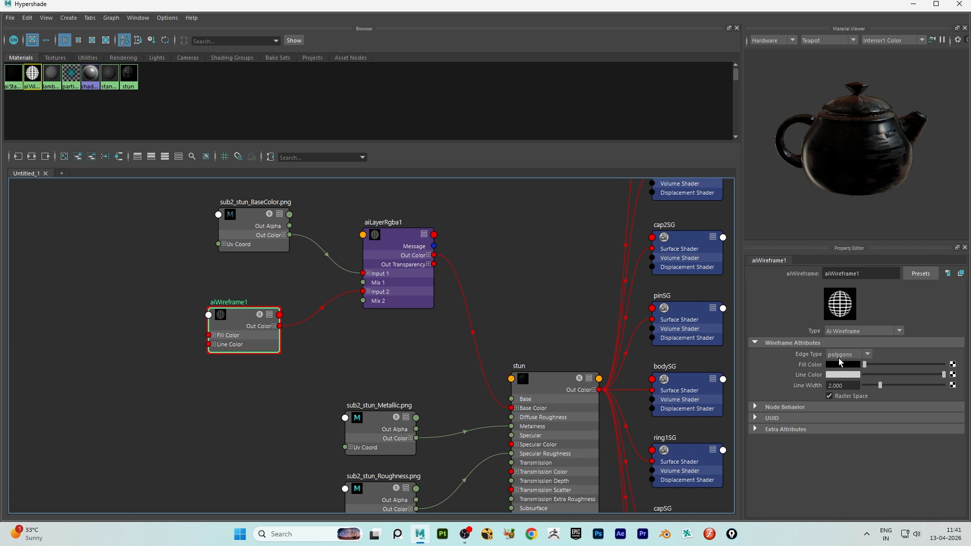
{"action": "left_click", "coordinate": [390, 238]}
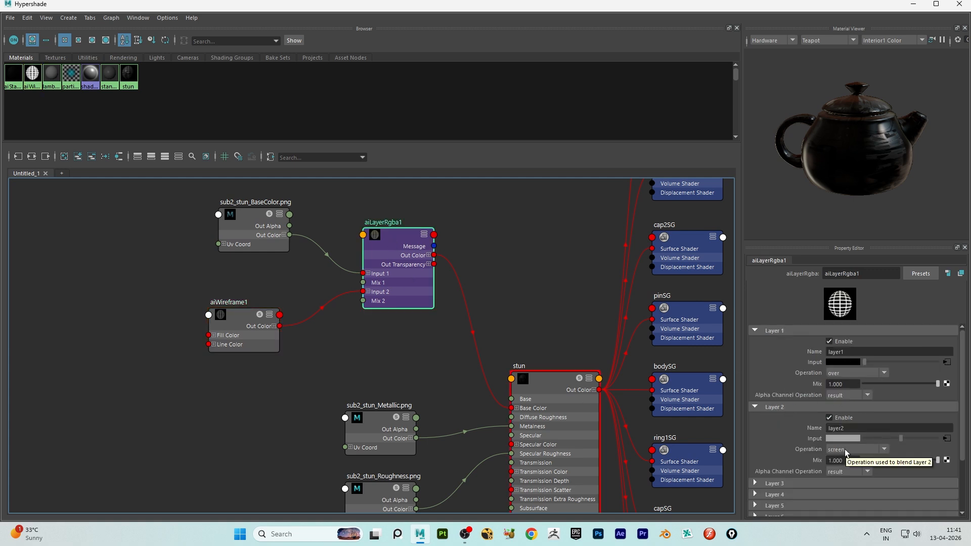
{"action": "left_click", "coordinate": [321, 363]}
{"action": "left_click", "coordinate": [251, 323]}
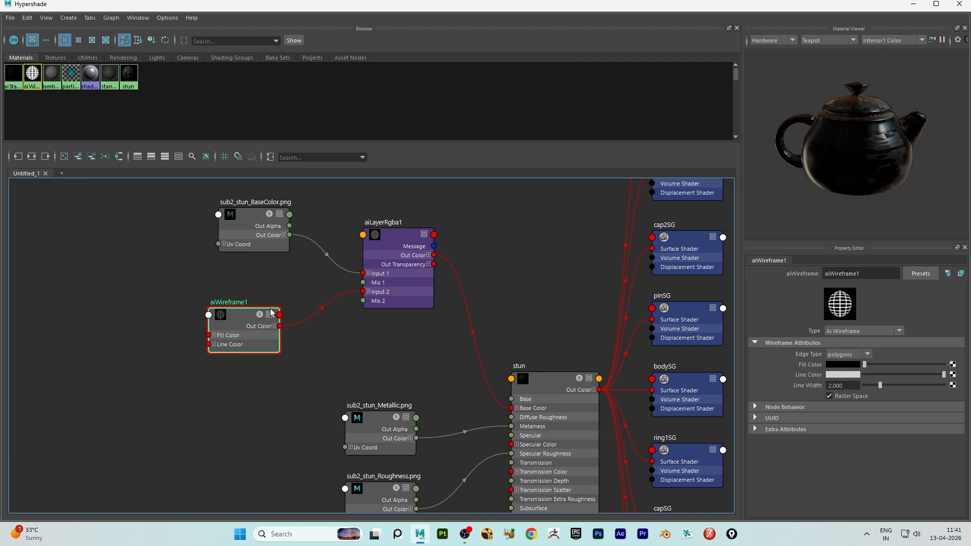
{"action": "mouse_move", "coordinate": [253, 220]}
{"action": "left_mouse_down"}
{"action": "mouse_move", "coordinate": [264, 237]}
{"action": "mouse_move", "coordinate": [265, 223]}
{"action": "left_mouse_up"}
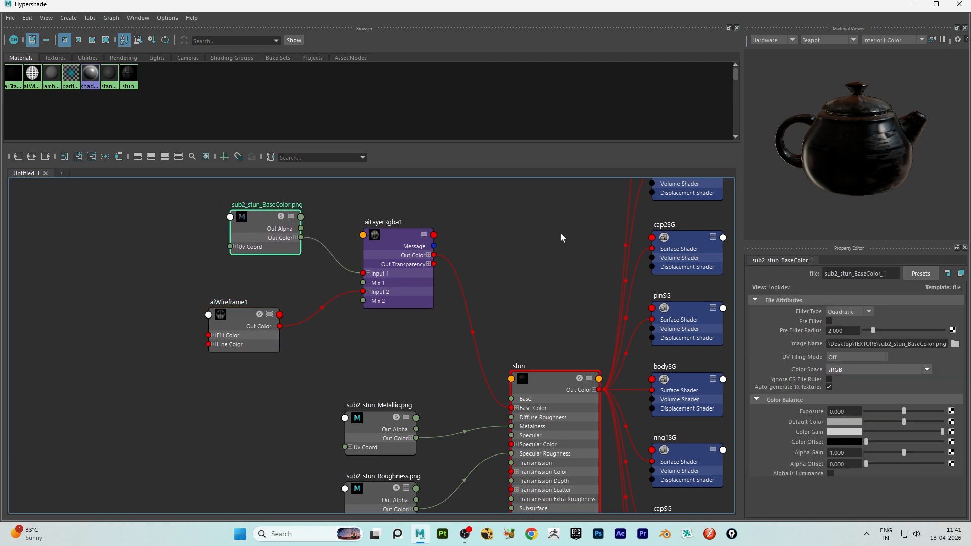
Render the grenade in Arnold RenderView to check the wireframe blended over the base color texture.
{"action": "left_click", "coordinate": [959, 3]}
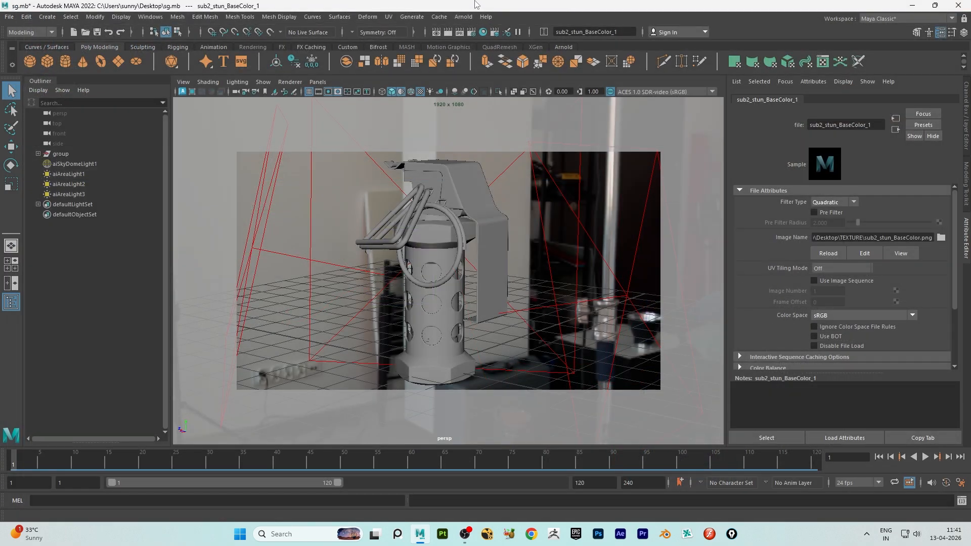
{"action": "left_click", "coordinate": [463, 17]}
{"action": "left_click", "coordinate": [485, 35]}
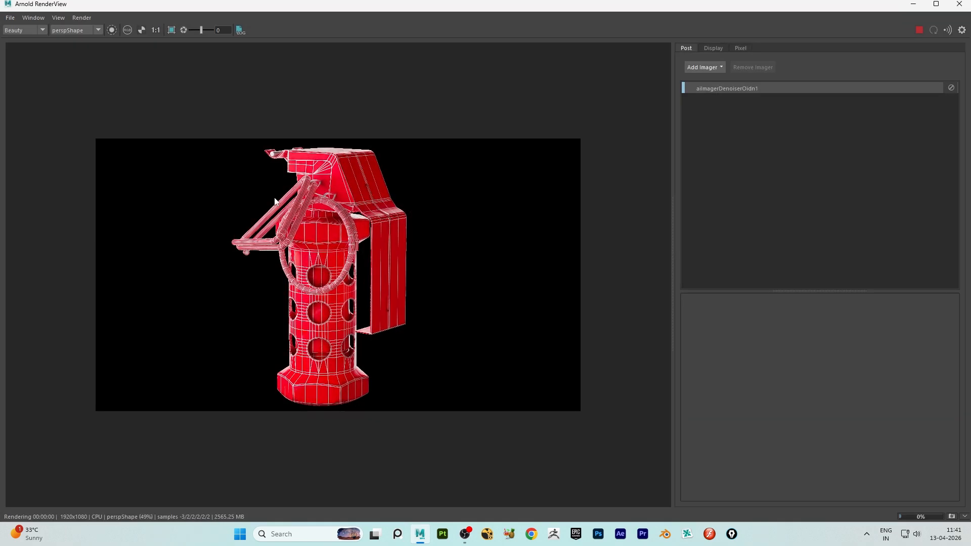
{"action": "scroll", "coordinate": [331, 396], "scroll_direction": "up", "scroll_amount": 2}
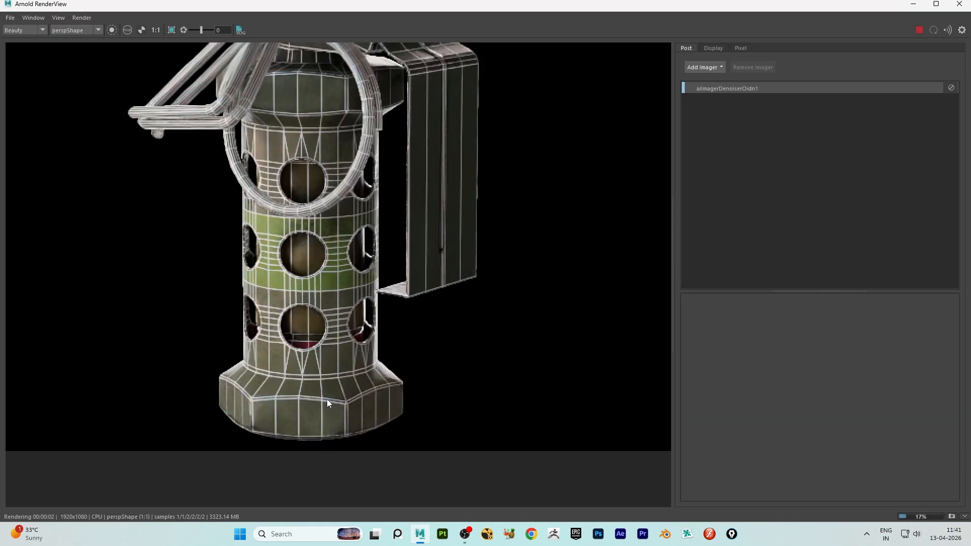
{"action": "scroll", "coordinate": [308, 260], "scroll_direction": "down", "scroll_amount": 3}
{"action": "scroll", "coordinate": [323, 296], "scroll_direction": "up", "scroll_amount": 2}
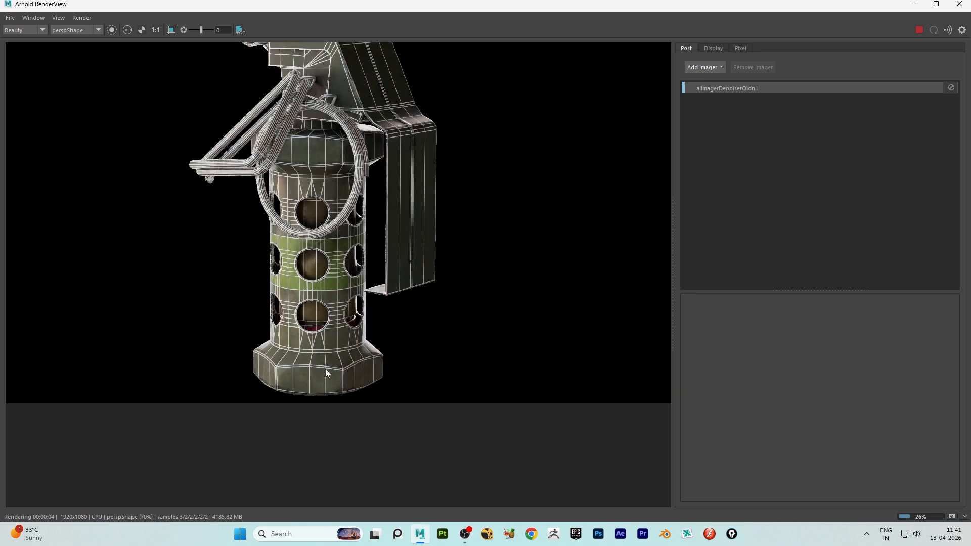
{"action": "left_click", "coordinate": [959, 4]}
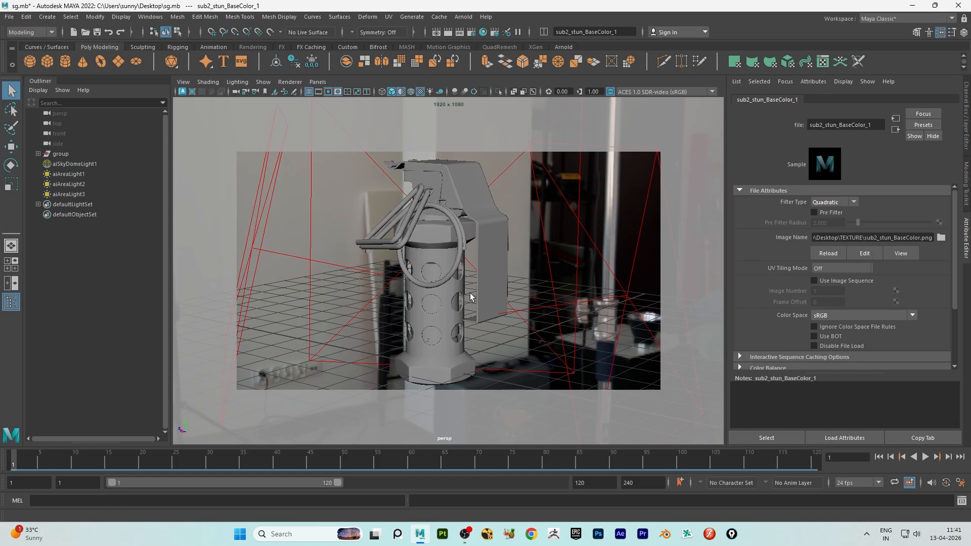
In the Hypershade, set the aiWireframe node's line width to 1.
{"action": "left_click", "coordinate": [453, 174]}
{"action": "left_click", "coordinate": [482, 31]}
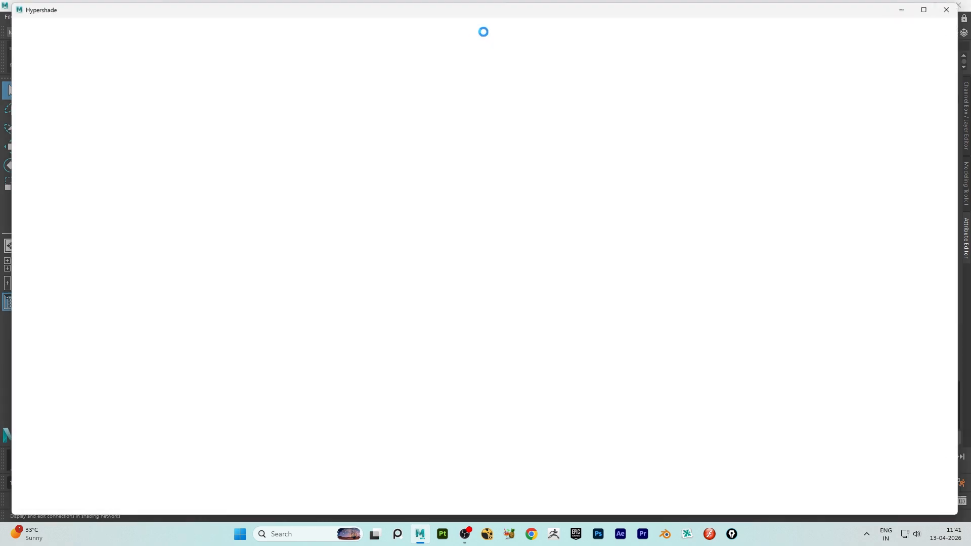
{"action": "left_click", "coordinate": [430, 329]}
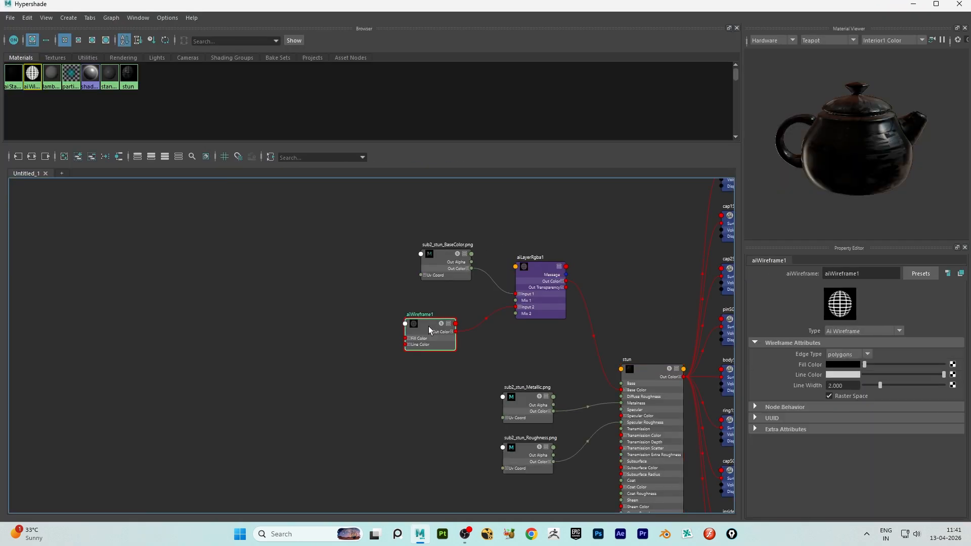
{"action": "left_click", "coordinate": [855, 384]}
{"action": "type", "text": "1"}
{"action": "key", "text": "Return"}
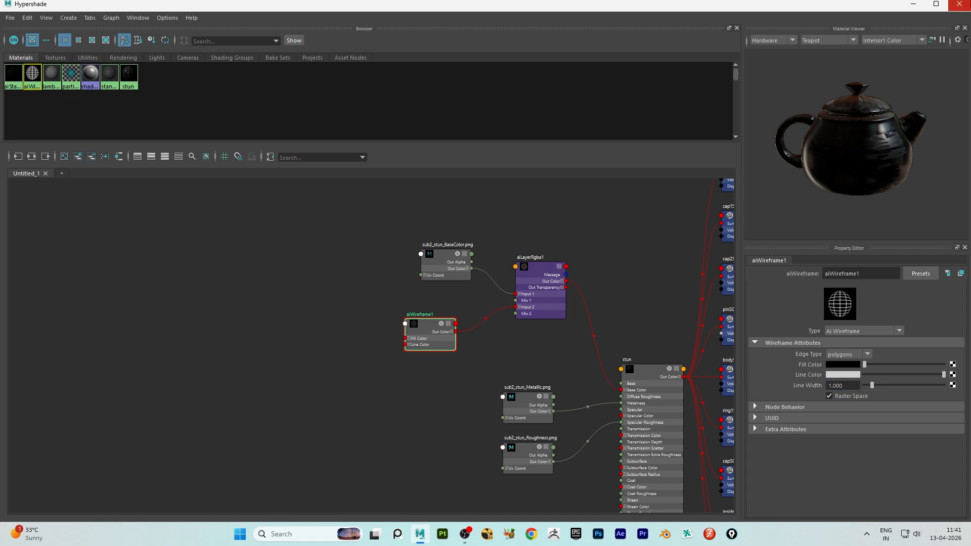
Render the grenade again and inspect the thinner wireframe lines up close on the body, ring and lever.
{"action": "left_click", "coordinate": [959, 4]}
{"action": "left_click", "coordinate": [463, 17]}
{"action": "left_click", "coordinate": [472, 36]}
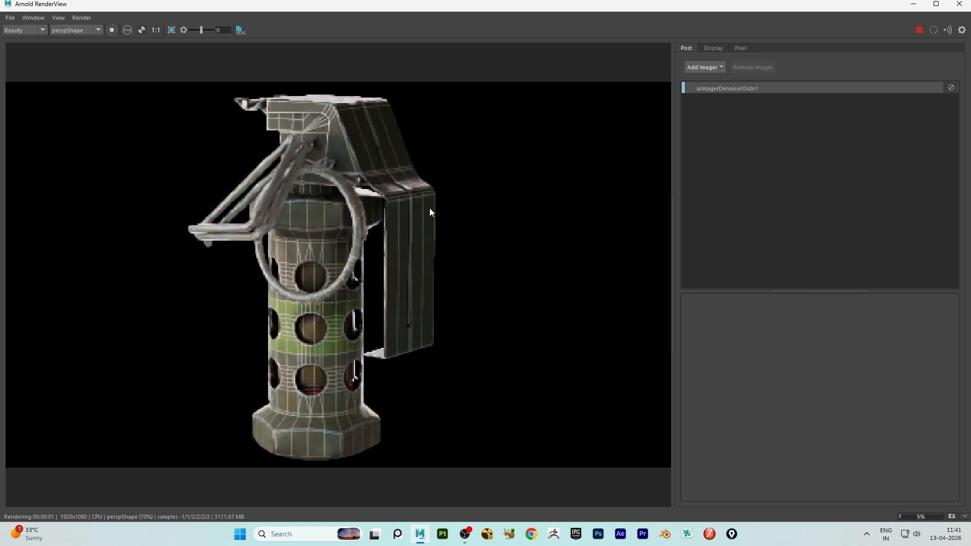
{"action": "scroll", "coordinate": [387, 216], "scroll_direction": "up", "scroll_amount": 2}
{"action": "scroll", "coordinate": [386, 213], "scroll_direction": "down", "scroll_amount": 2}
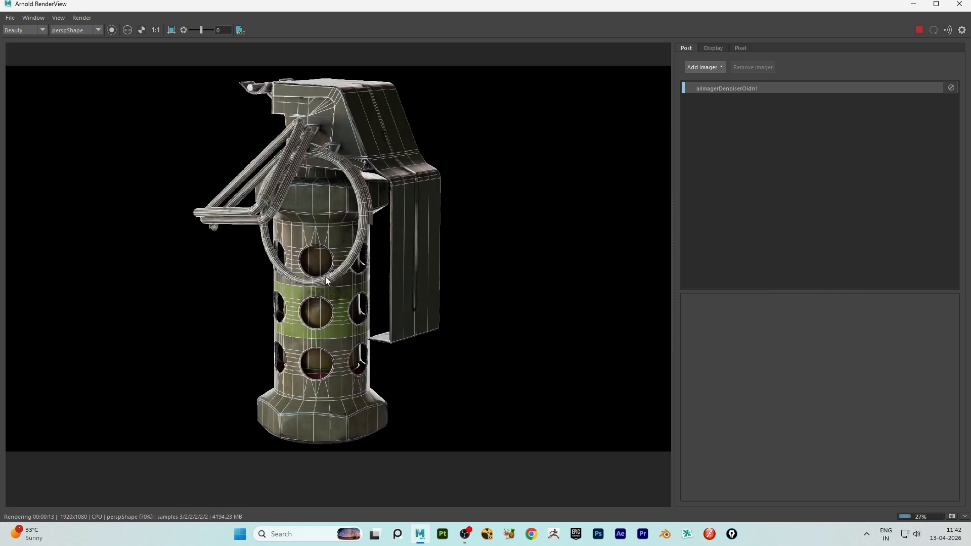
{"action": "scroll", "coordinate": [317, 224], "scroll_direction": "up", "scroll_amount": 1}
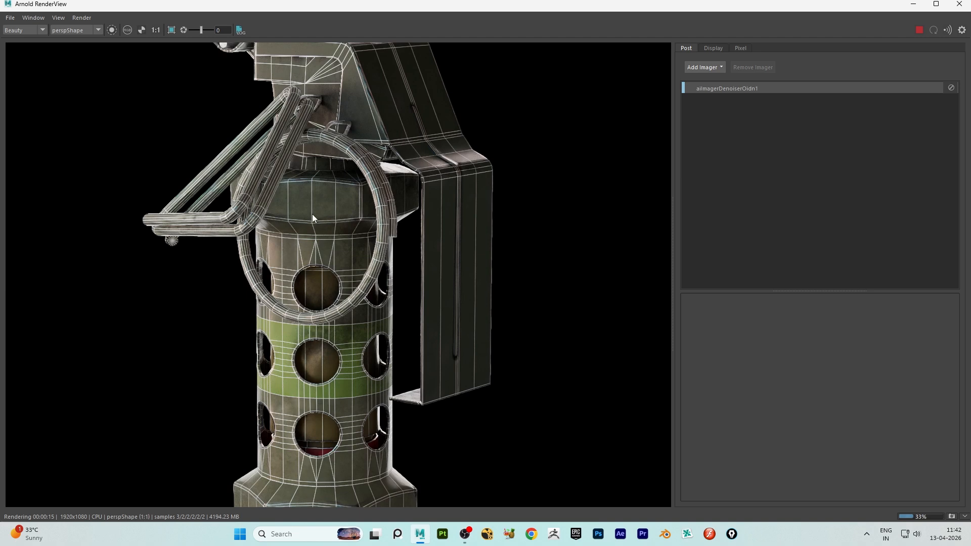
{"action": "scroll", "coordinate": [316, 220], "scroll_direction": "down", "scroll_amount": 1}
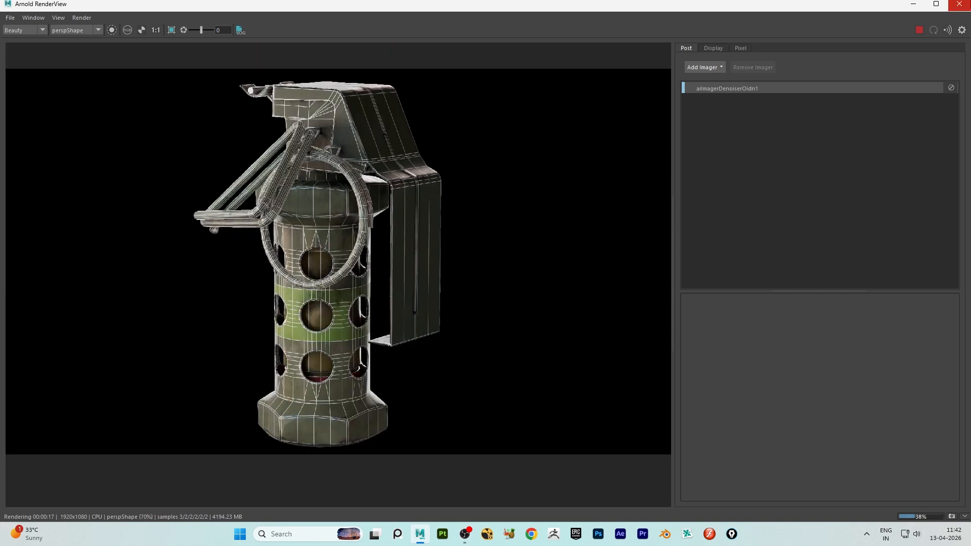
{"action": "left_click", "coordinate": [960, 4]}
In the Hypershade, disconnect the aiLayerRgba node's Out Color from the stun material's Base Color.
{"action": "left_click", "coordinate": [474, 205]}
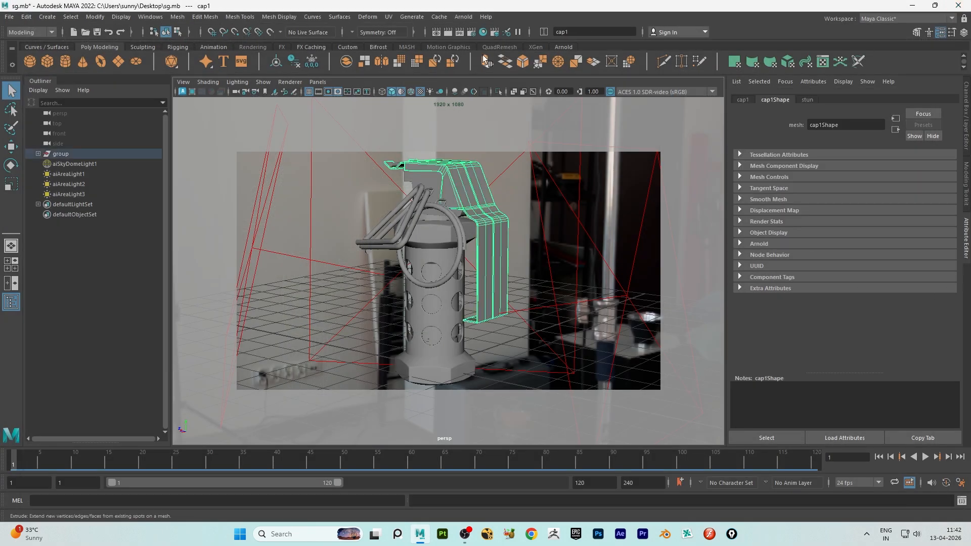
{"action": "left_click", "coordinate": [485, 33]}
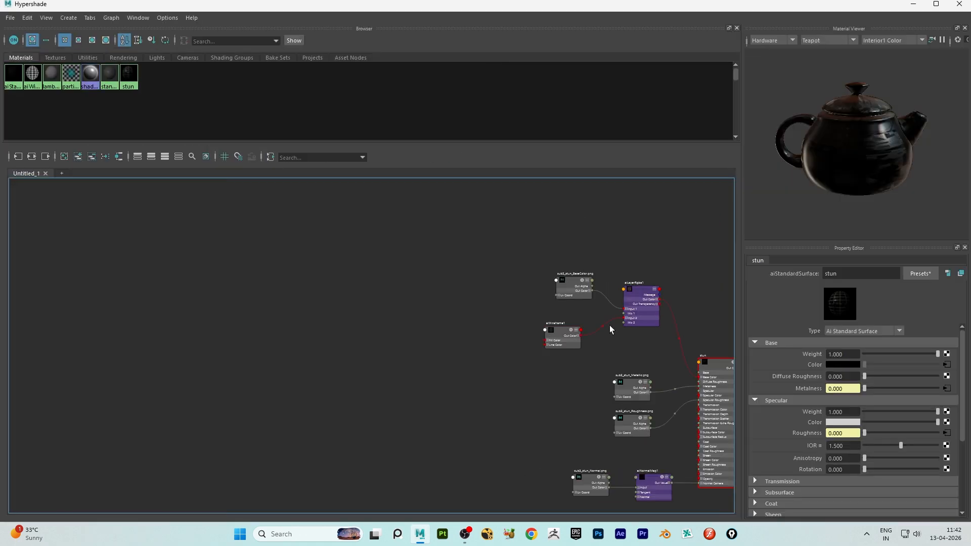
{"action": "scroll", "coordinate": [609, 326], "scroll_direction": "up", "scroll_amount": 4}
{"action": "scroll", "coordinate": [511, 291], "scroll_direction": "down", "scroll_amount": 5}
{"action": "scroll", "coordinate": [520, 269], "scroll_direction": "up", "scroll_amount": 2}
{"action": "scroll", "coordinate": [520, 269], "scroll_direction": "up", "scroll_amount": 3}
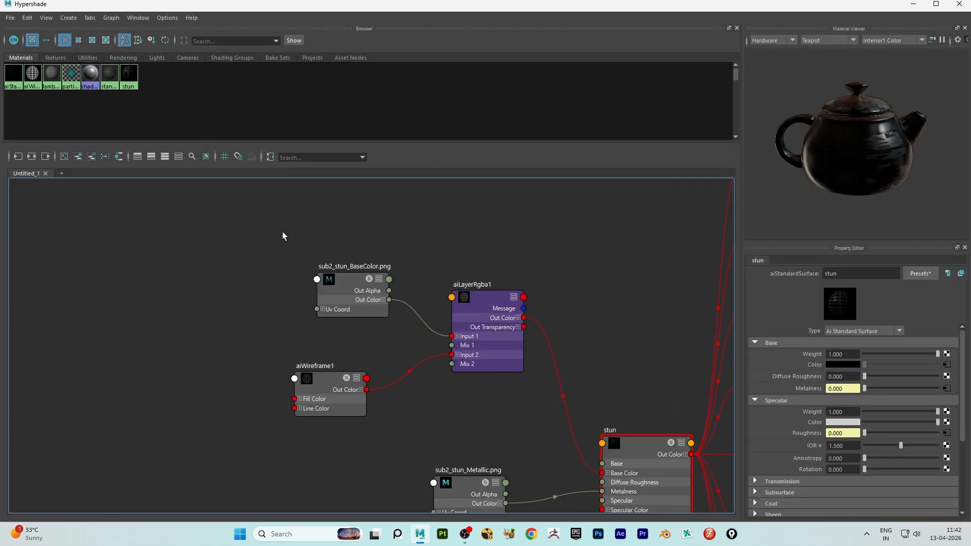
{"action": "left_click", "coordinate": [485, 366]}
{"action": "scroll", "coordinate": [548, 345], "scroll_direction": "down", "scroll_amount": 5}
{"action": "scroll", "coordinate": [543, 363], "scroll_direction": "up", "scroll_amount": 5}
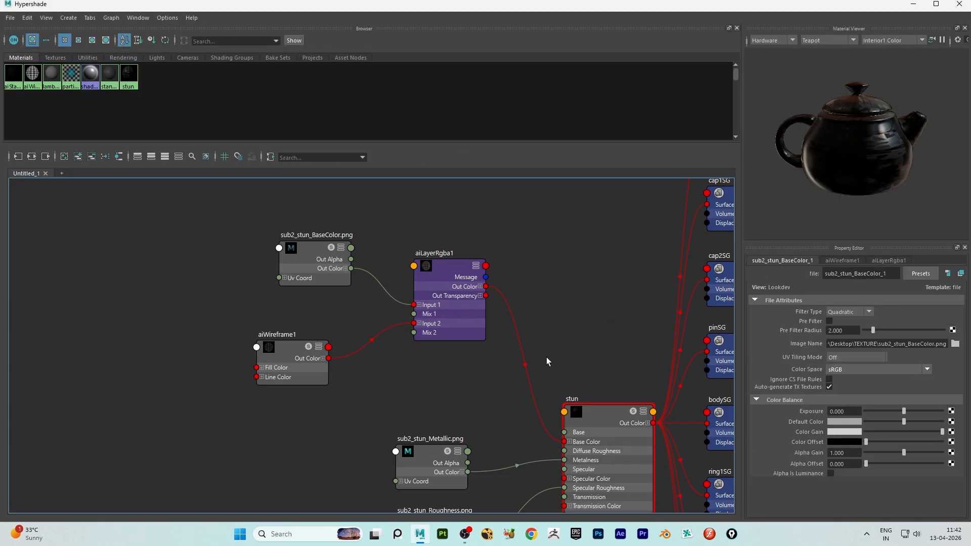
{"action": "key", "text": "Delete"}
Move the BaseColor texture, aiWireframe and aiLayerRgba nodes together away from the stun material.
{"action": "scroll", "coordinate": [436, 330], "scroll_direction": "down", "scroll_amount": 5}
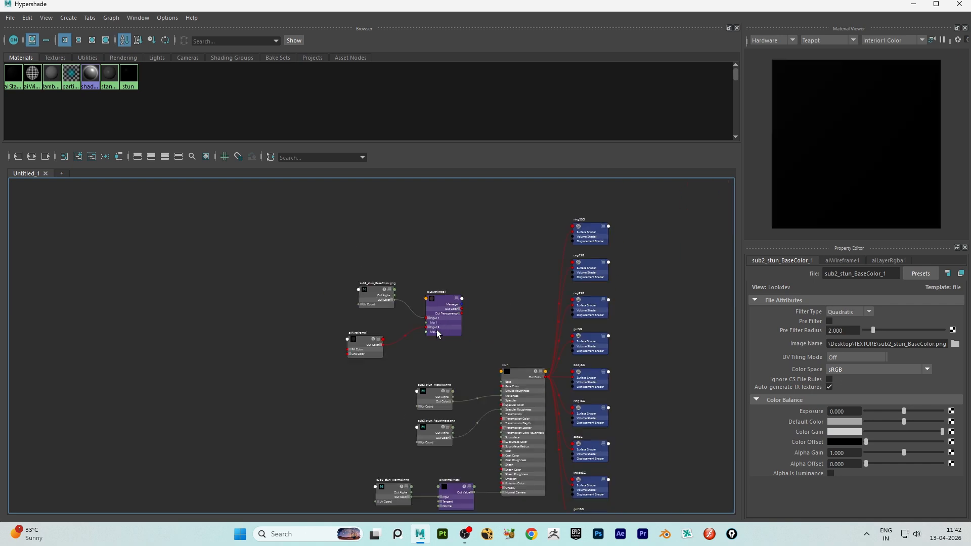
{"action": "left_click", "coordinate": [444, 323]}
{"action": "left_click_drag", "start_coordinate": [445, 321], "coordinate": [297, 282]}
{"action": "left_click", "coordinate": [364, 343]}
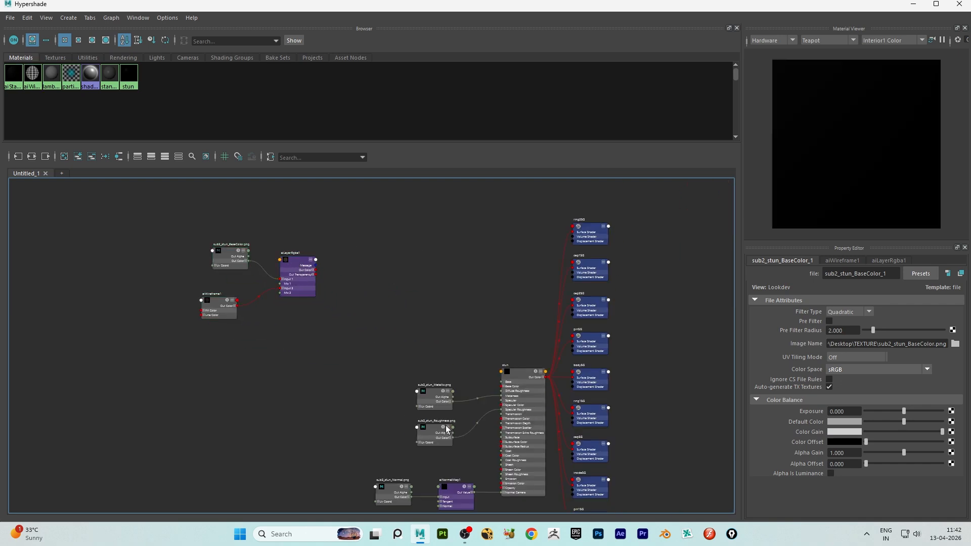
Spread out the Metallic and Roughness texture nodes and the Normal texture with aiNormalMap, away from the stun material.
{"action": "scroll", "coordinate": [448, 428], "scroll_direction": "up", "scroll_amount": 4}
{"action": "scroll", "coordinate": [400, 318], "scroll_direction": "down", "scroll_amount": 2}
{"action": "left_click_drag", "start_coordinate": [406, 303], "coordinate": [340, 256]}
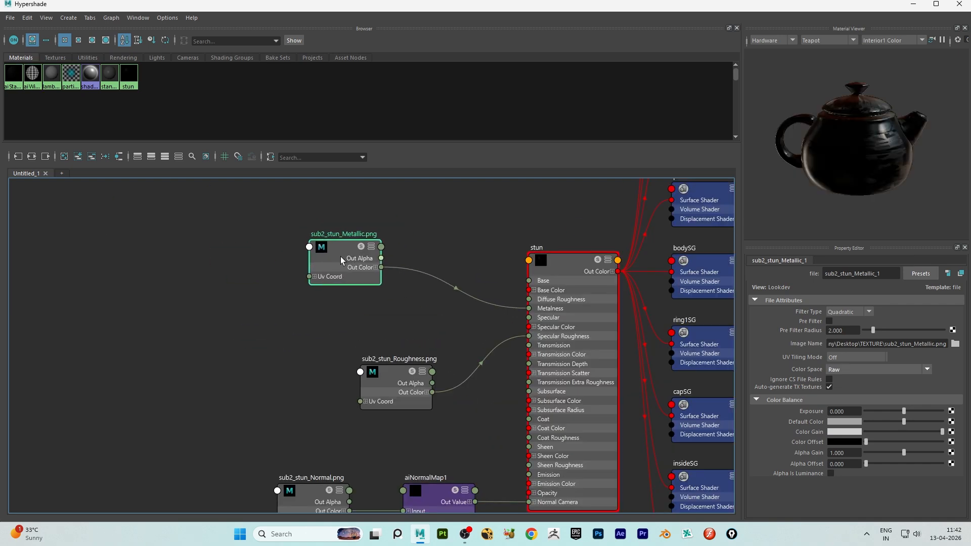
{"action": "scroll", "coordinate": [399, 303], "scroll_direction": "down", "scroll_amount": 2}
{"action": "left_click_drag", "start_coordinate": [401, 357], "coordinate": [328, 324]}
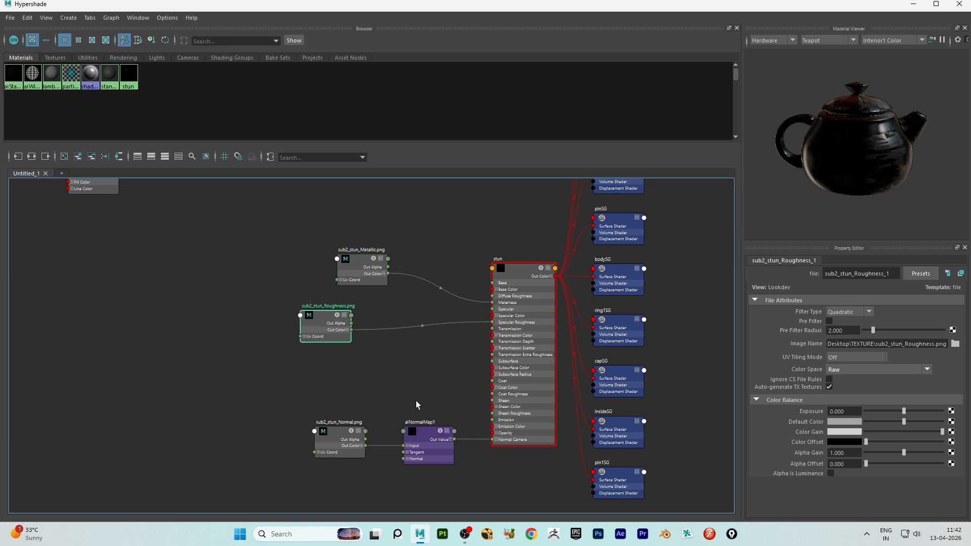
{"action": "left_click_drag", "start_coordinate": [428, 452], "coordinate": [387, 443]}
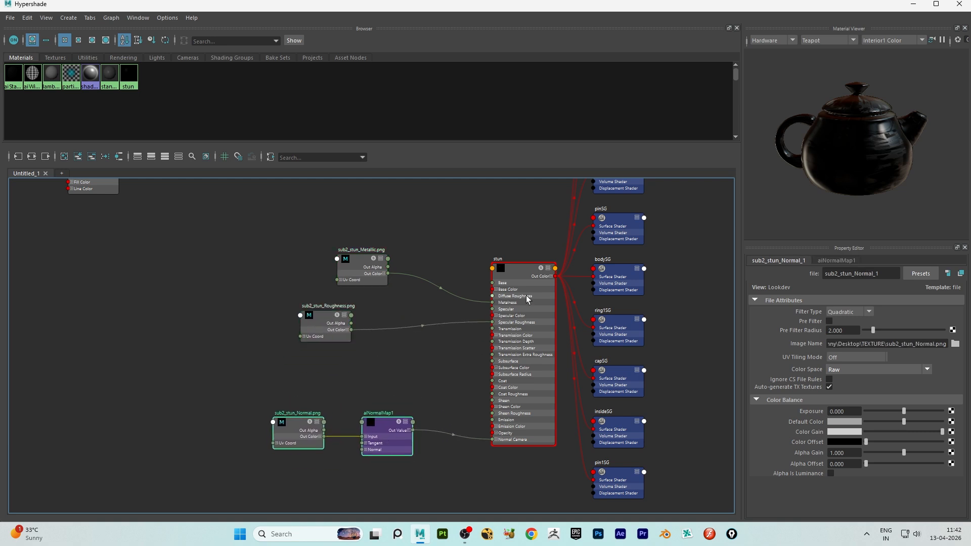
Set the stun material's base color to a medium gray.
{"action": "left_click", "coordinate": [523, 272]}
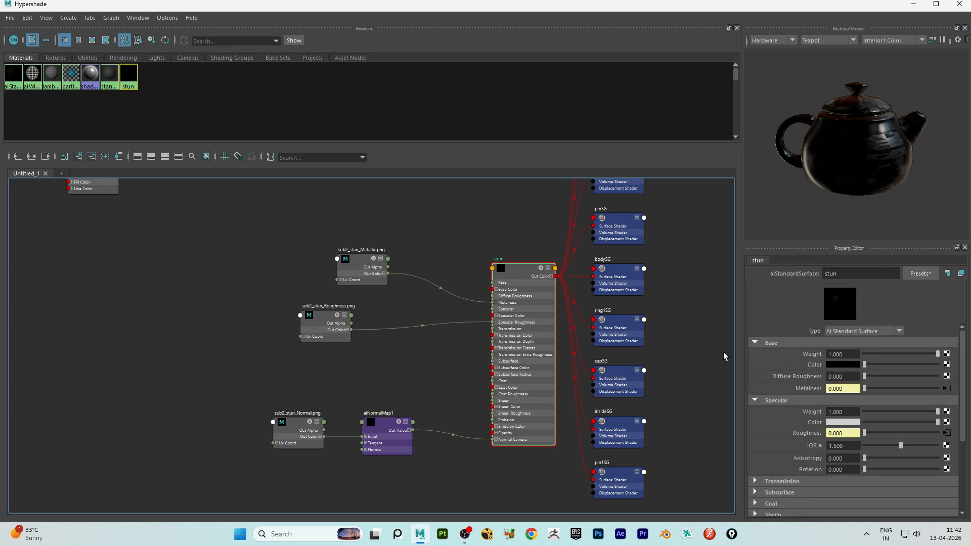
{"action": "left_click", "coordinate": [521, 271]}
{"action": "left_click_drag", "start_coordinate": [866, 365], "coordinate": [890, 364]}
{"action": "left_click", "coordinate": [880, 365]}
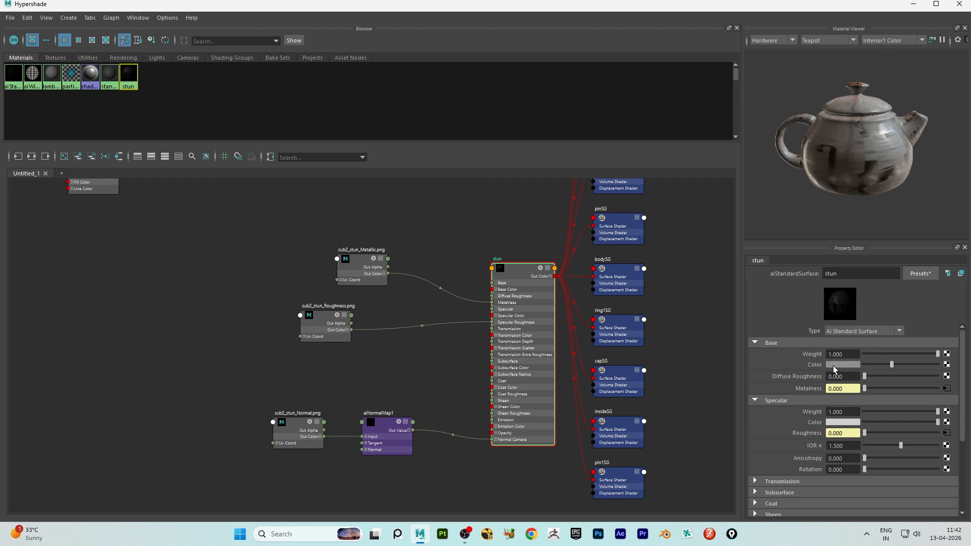
Close the Hypershade and render the stun grenade with its medium gray base color in Arnold RenderView.
{"action": "left_click", "coordinate": [959, 4]}
{"action": "left_click", "coordinate": [463, 16]}
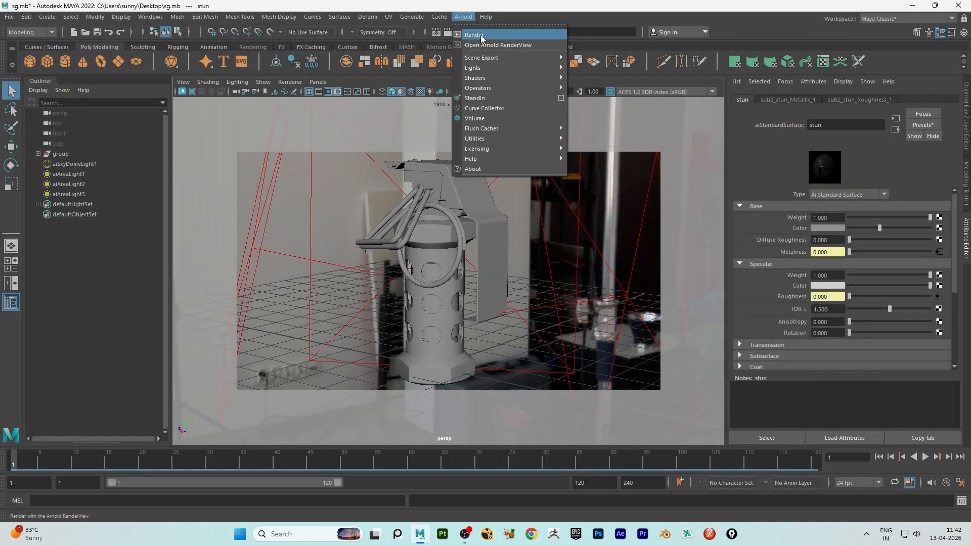
{"action": "left_click", "coordinate": [488, 34]}
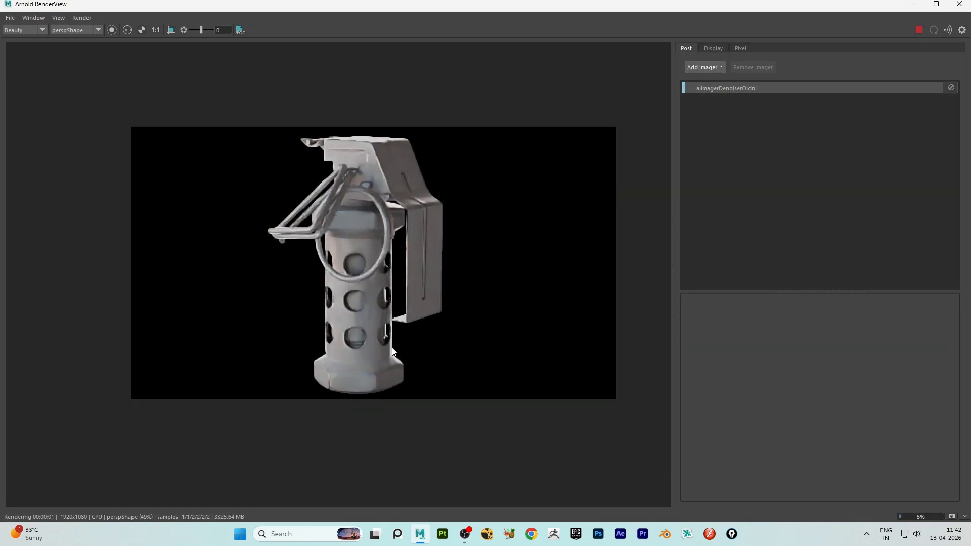
Examine the gray grenade render up close, checking the ring, lever, perforated body and hexagonal base, and close the render view.
{"action": "scroll", "coordinate": [387, 375], "scroll_direction": "up", "scroll_amount": 5}
{"action": "scroll", "coordinate": [471, 351], "scroll_direction": "down", "scroll_amount": 4}
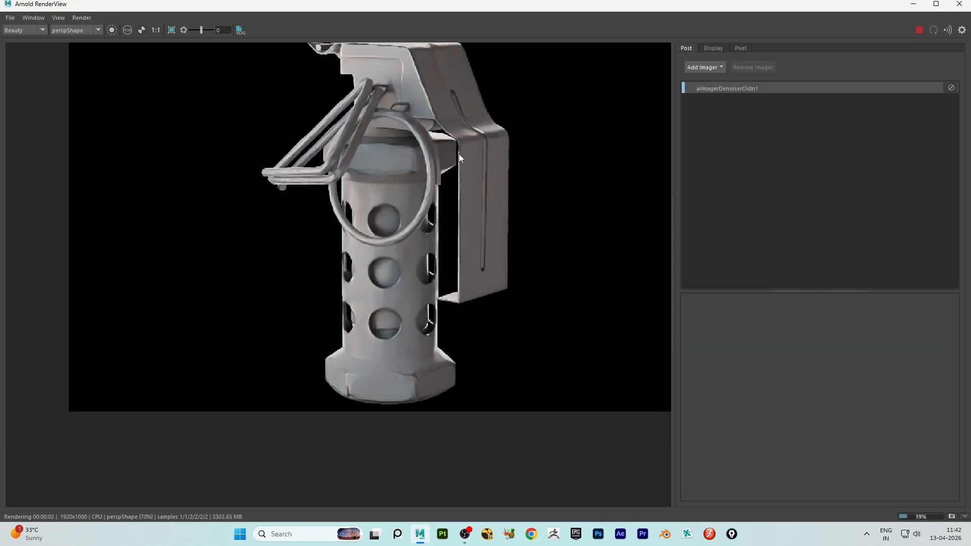
{"action": "scroll", "coordinate": [378, 200], "scroll_direction": "up", "scroll_amount": 6}
{"action": "scroll", "coordinate": [414, 156], "scroll_direction": "down", "scroll_amount": 6}
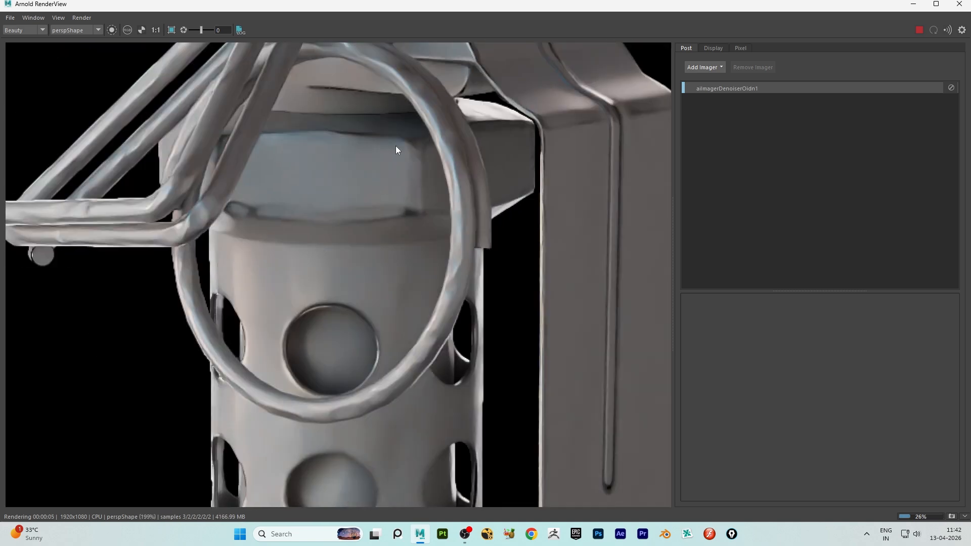
{"action": "scroll", "coordinate": [388, 85], "scroll_direction": "up", "scroll_amount": 2}
{"action": "scroll", "coordinate": [429, 226], "scroll_direction": "down", "scroll_amount": 2}
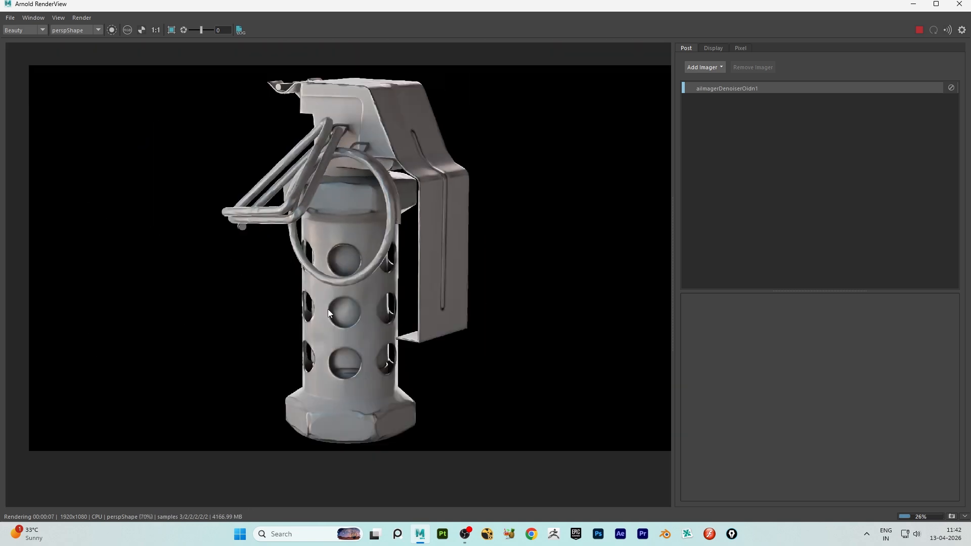
{"action": "scroll", "coordinate": [417, 283], "scroll_direction": "up", "scroll_amount": 3}
{"action": "scroll", "coordinate": [390, 238], "scroll_direction": "down", "scroll_amount": 1}
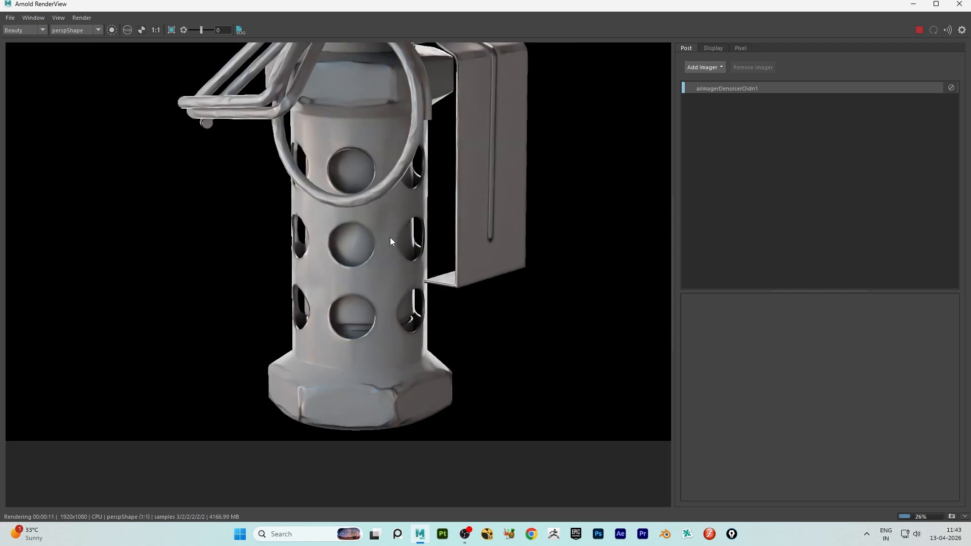
{"action": "scroll", "coordinate": [375, 237], "scroll_direction": "down", "scroll_amount": 2}
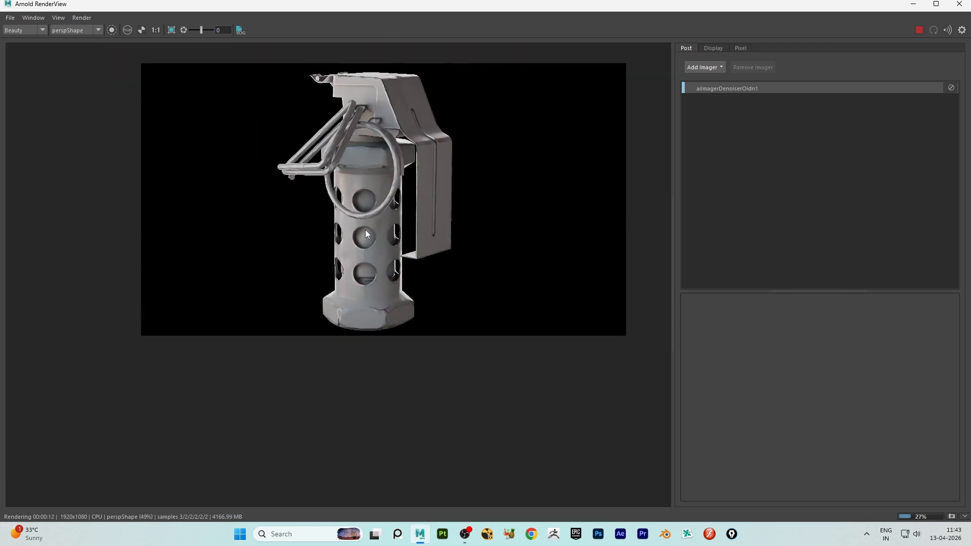
{"action": "left_click", "coordinate": [959, 4]}
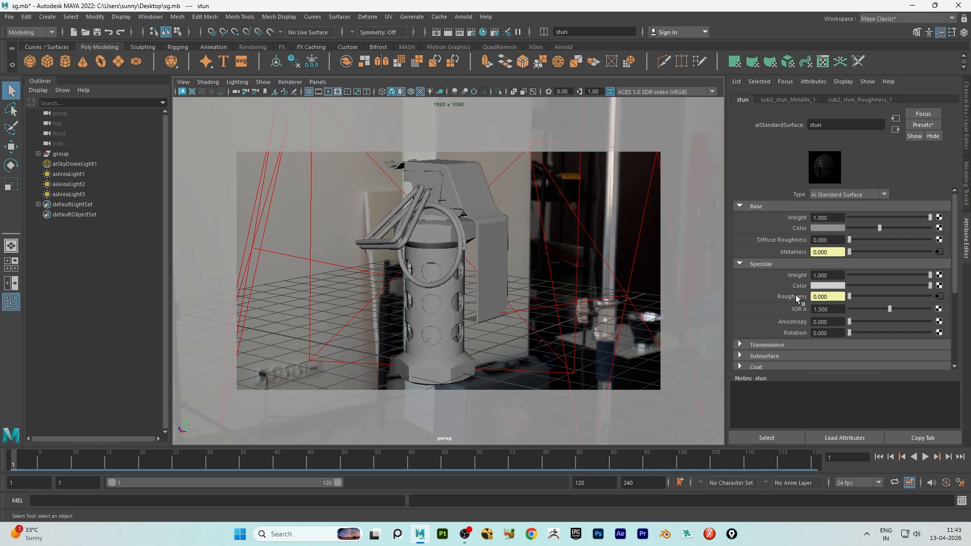
Lighten the stun material's base color to a light gray and render the grenade again in Arnold RenderView.
{"action": "mouse_move", "coordinate": [891, 228]}
{"action": "left_mouse_down"}
{"action": "mouse_move", "coordinate": [912, 228]}
{"action": "mouse_move", "coordinate": [901, 228]}
{"action": "left_mouse_up"}
{"action": "left_click", "coordinate": [463, 17]}
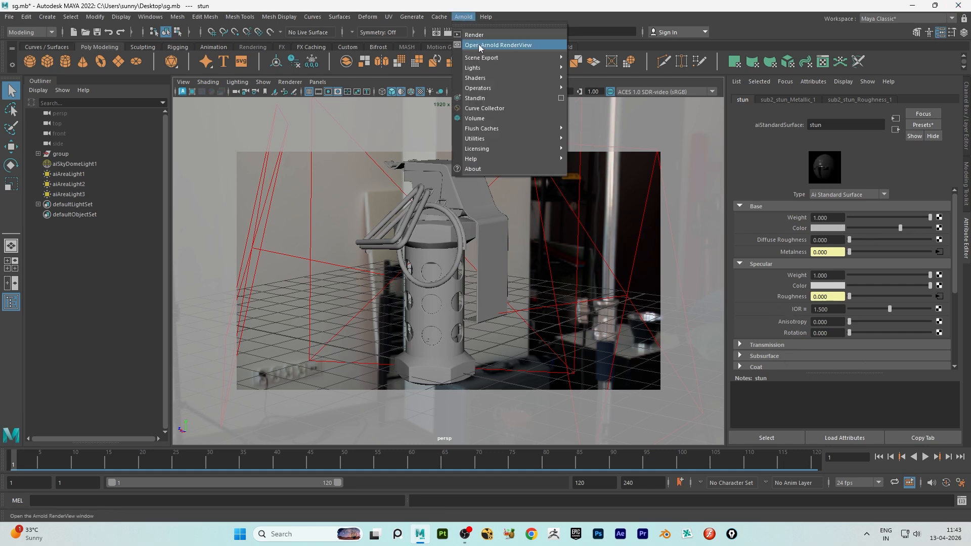
{"action": "left_click", "coordinate": [479, 41]}
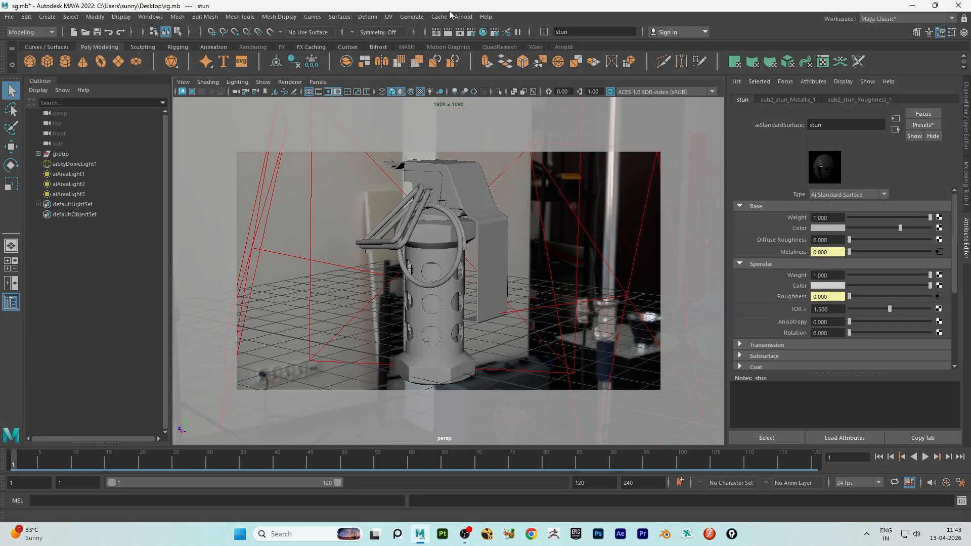
{"action": "left_click", "coordinate": [463, 17]}
{"action": "left_click", "coordinate": [478, 41]}
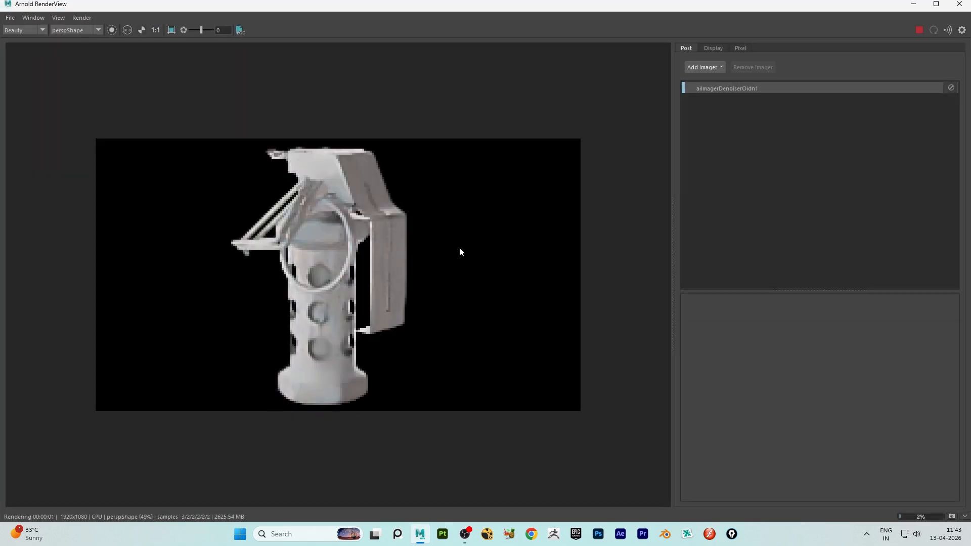
{"action": "scroll", "coordinate": [399, 360], "scroll_direction": "up", "scroll_amount": 3}
{"action": "scroll", "coordinate": [399, 357], "scroll_direction": "down", "scroll_amount": 3}
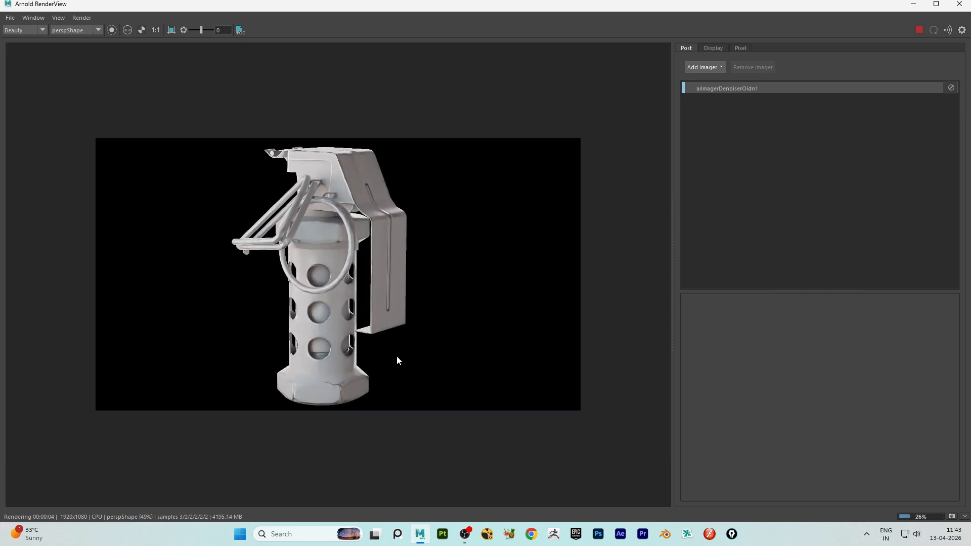